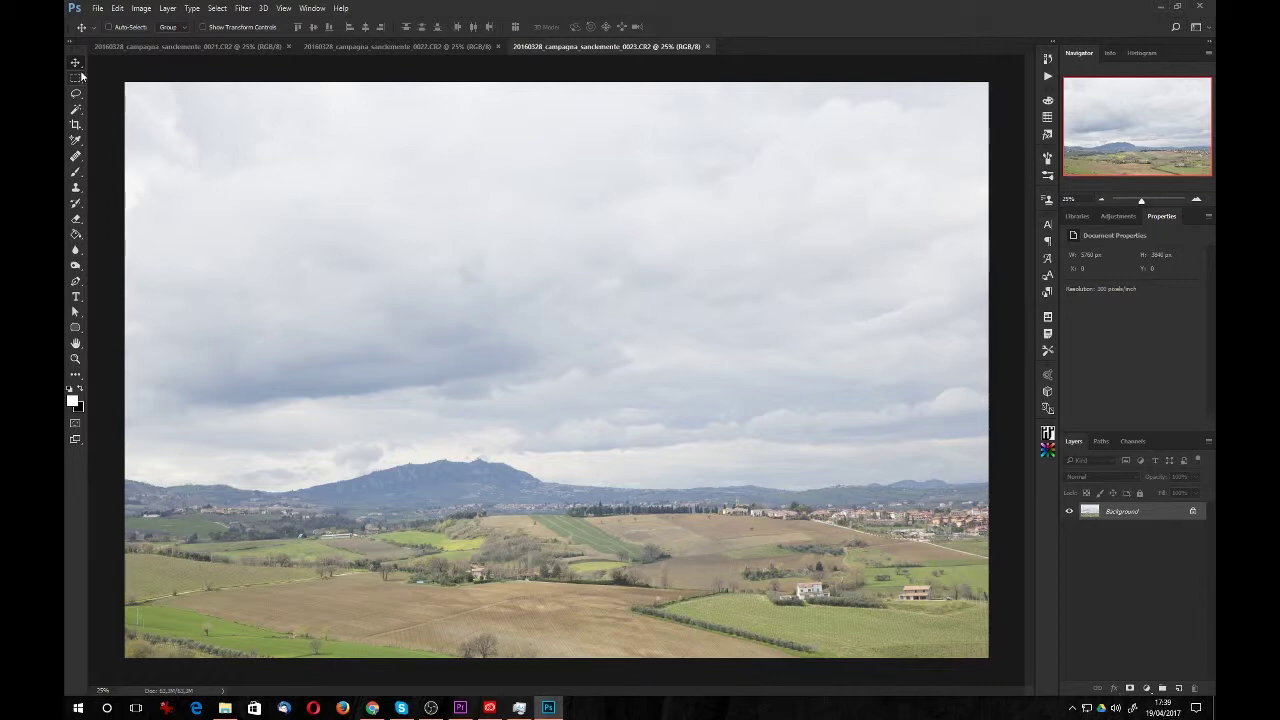
# Compare the 0021, 0022 and 0023 photos, then float 0022 in its own window over 0021.
pyautogui.click(190, 47)
pyautogui.click(357, 47)
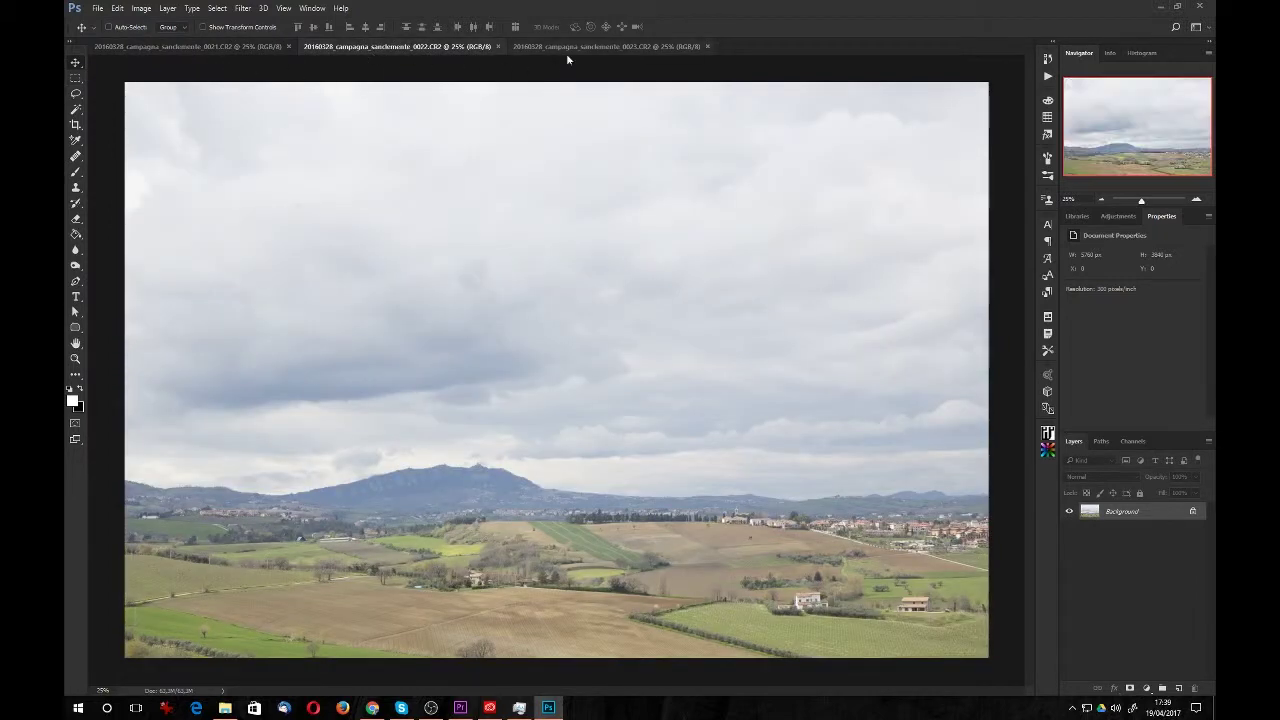
pyautogui.click(566, 50)
pyautogui.click(425, 50)
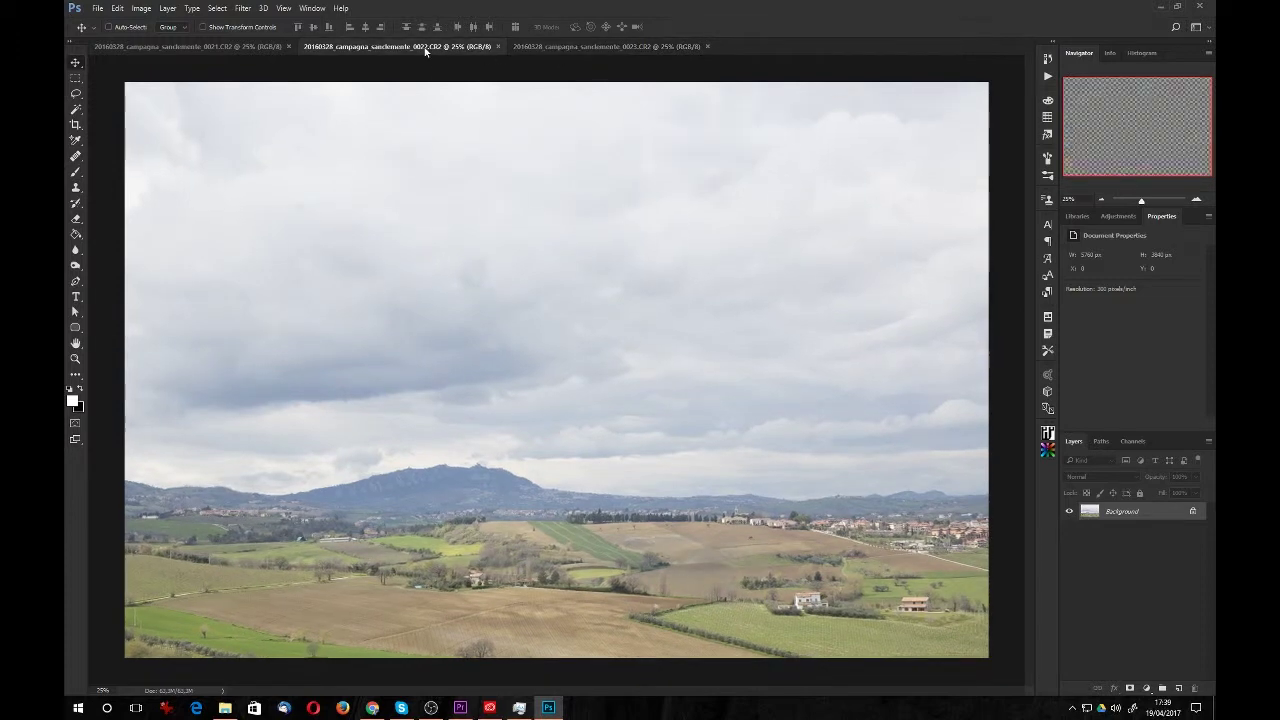
pyautogui.click(214, 49)
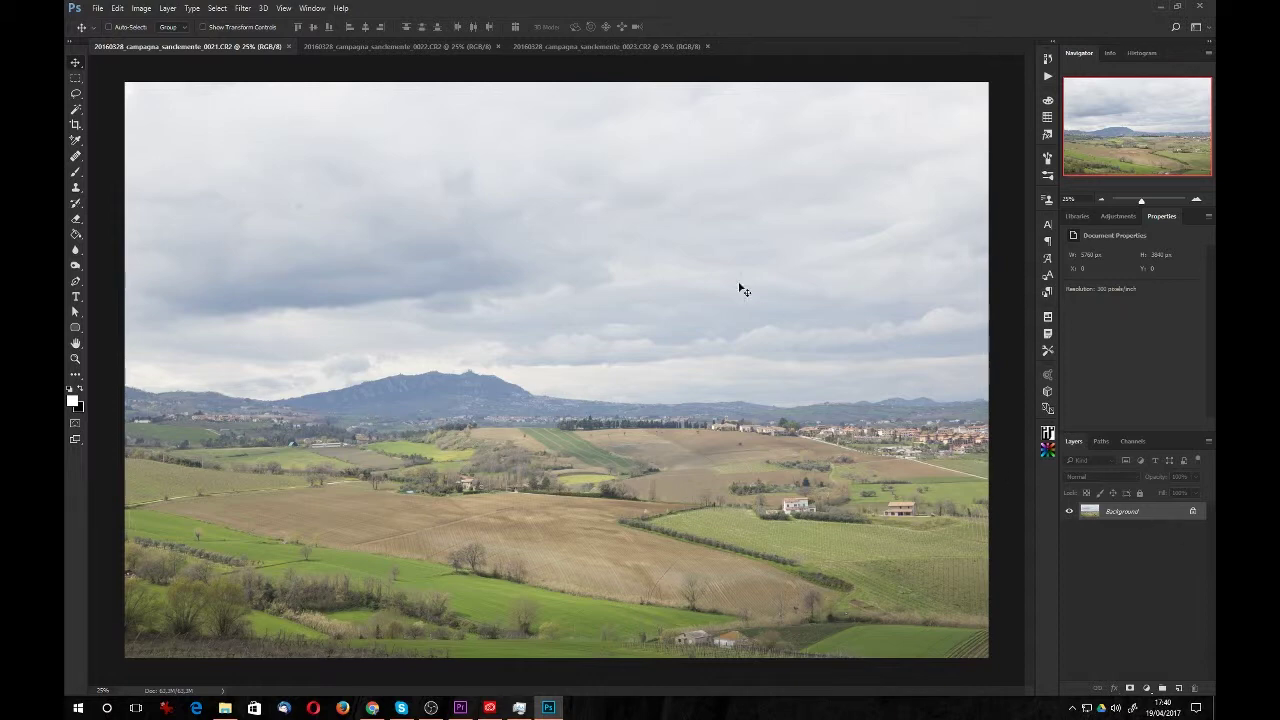
pyautogui.moveTo(424, 44)
pyautogui.mouseDown()
pyautogui.moveTo(531, 182)
pyautogui.moveTo(293, 258)
pyautogui.mouseUp()
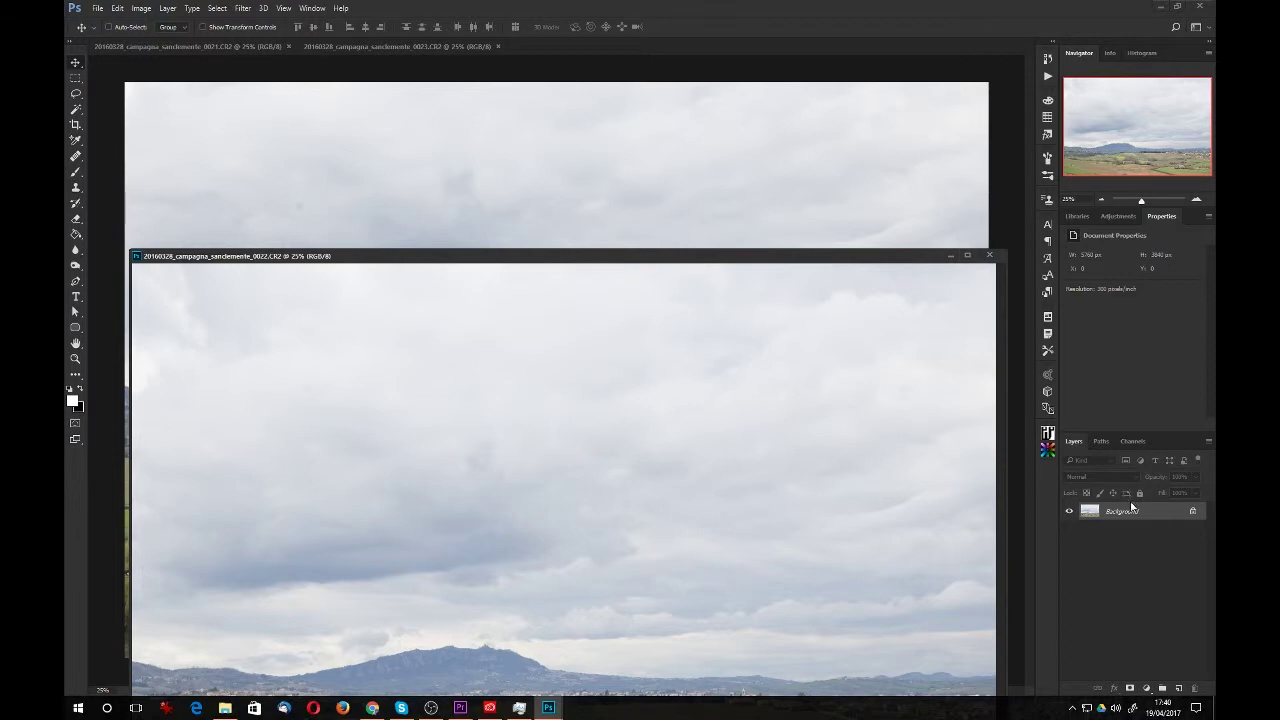
# Copy photo 0022 into 0021 as Layer 1, toggle it to compare, then revert 0021.
pyautogui.moveTo(1125, 511); pyautogui.dragTo(712, 198)
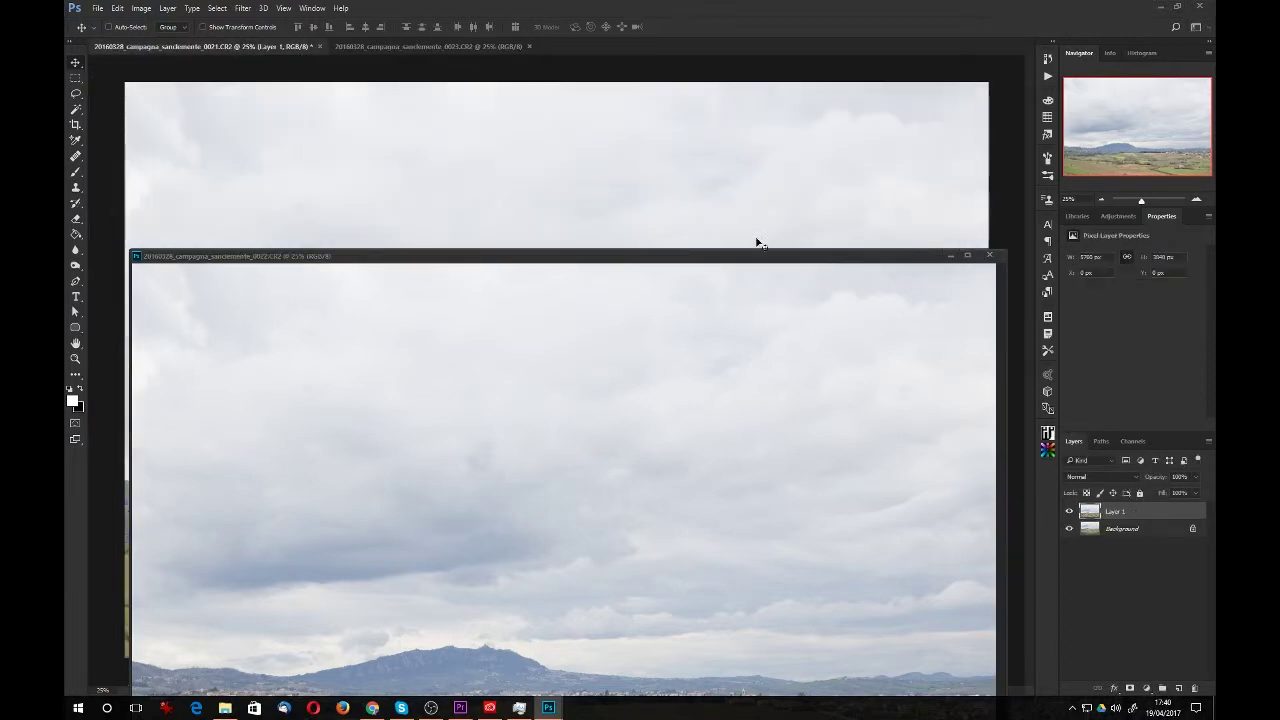
pyautogui.click(944, 256)
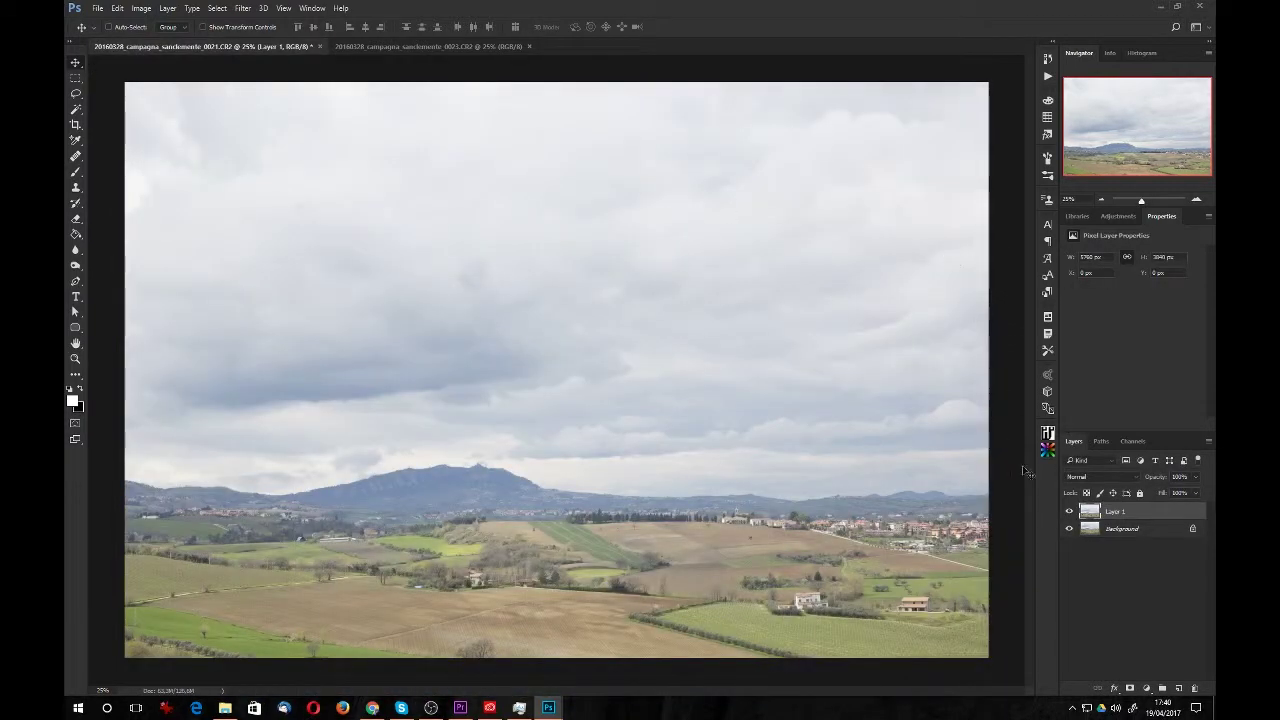
pyautogui.click(1069, 511)
pyautogui.click(1069, 511)
pyautogui.click(1069, 511)
pyautogui.click(1069, 511)
pyautogui.click(1069, 511)
pyautogui.click(1069, 511)
pyautogui.click(1069, 511)
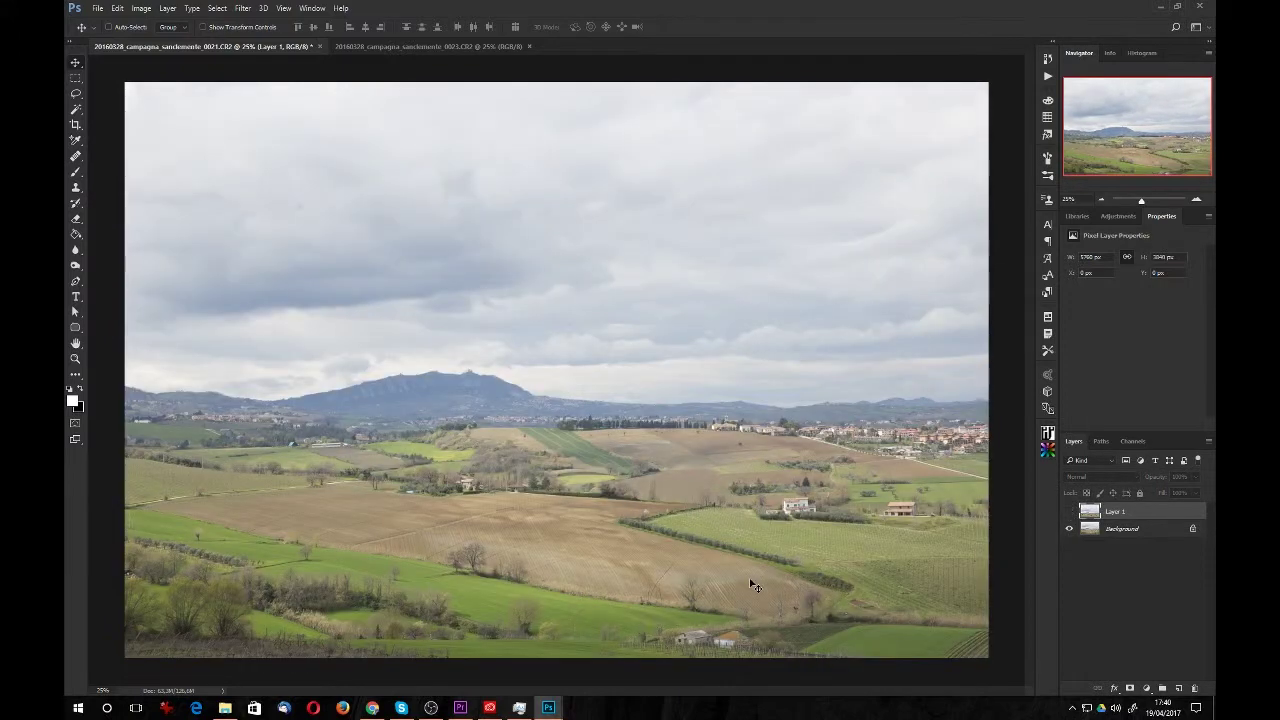
pyautogui.click(1069, 511)
pyautogui.click(1069, 511)
pyautogui.click(1069, 511)
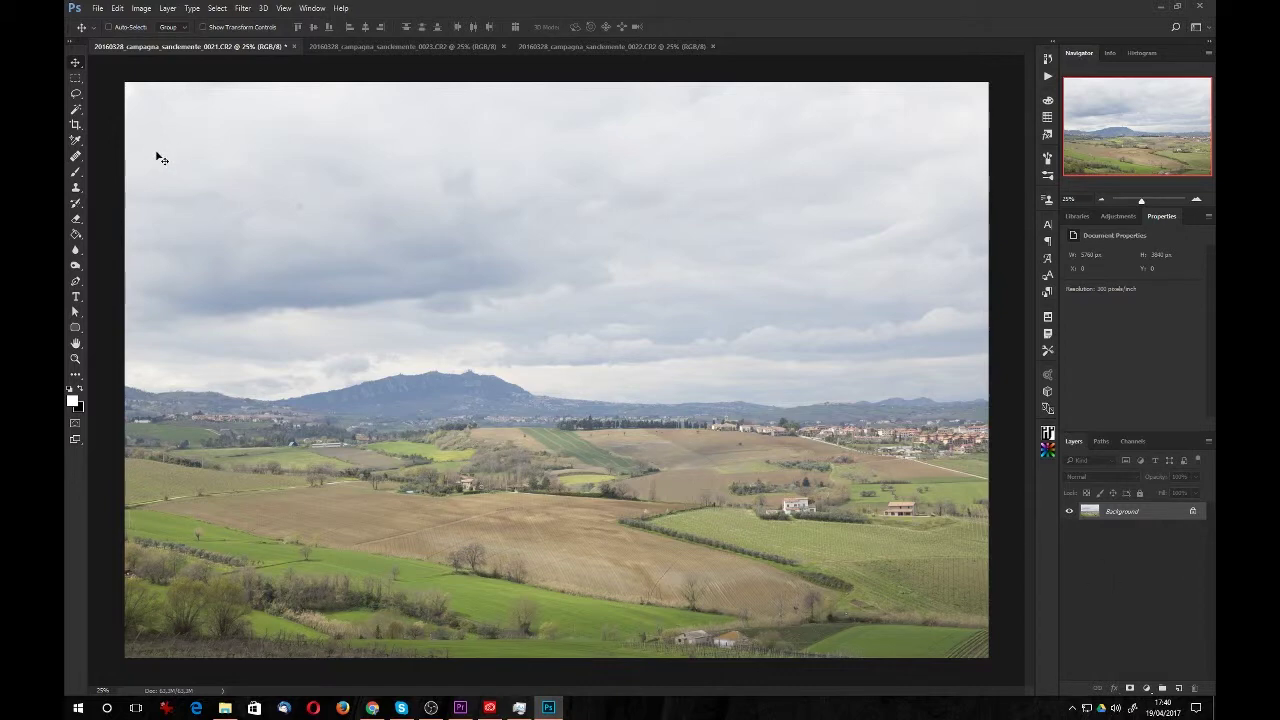
pyautogui.click(99, 9)
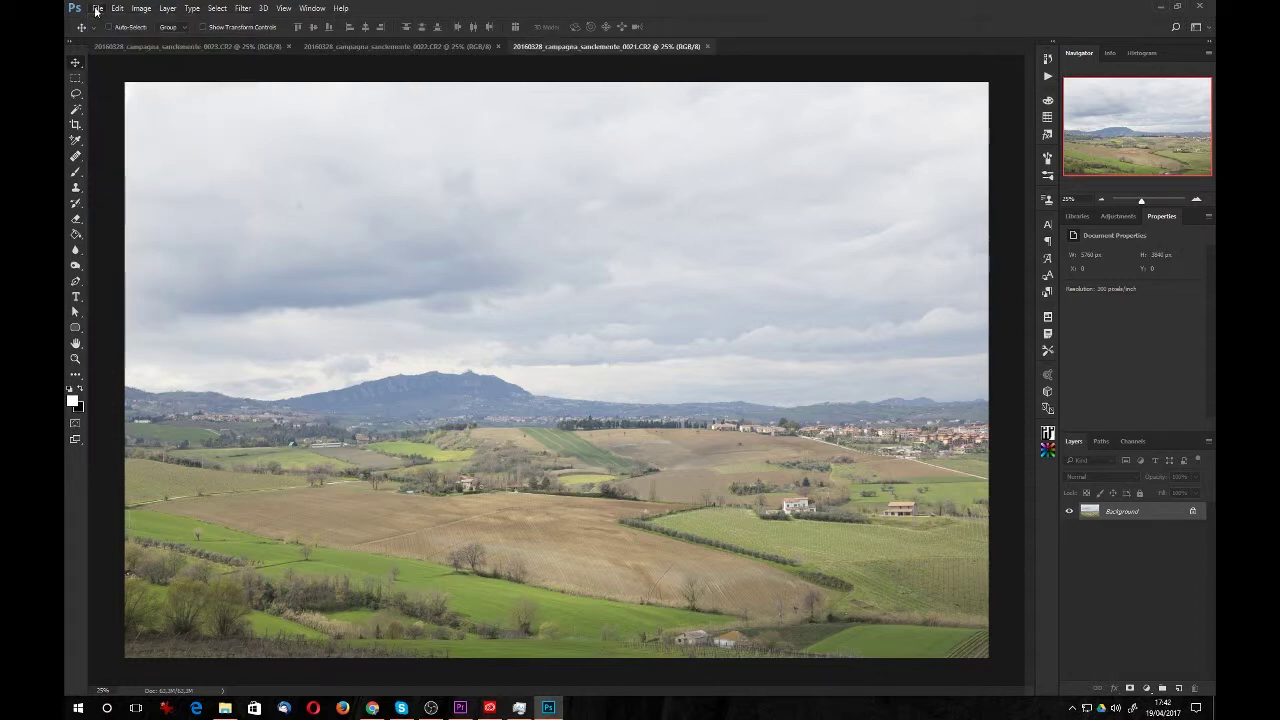
# Open the Load Layers dialog via File > Scripts > Load Files into Stack.
pyautogui.click(97, 9)
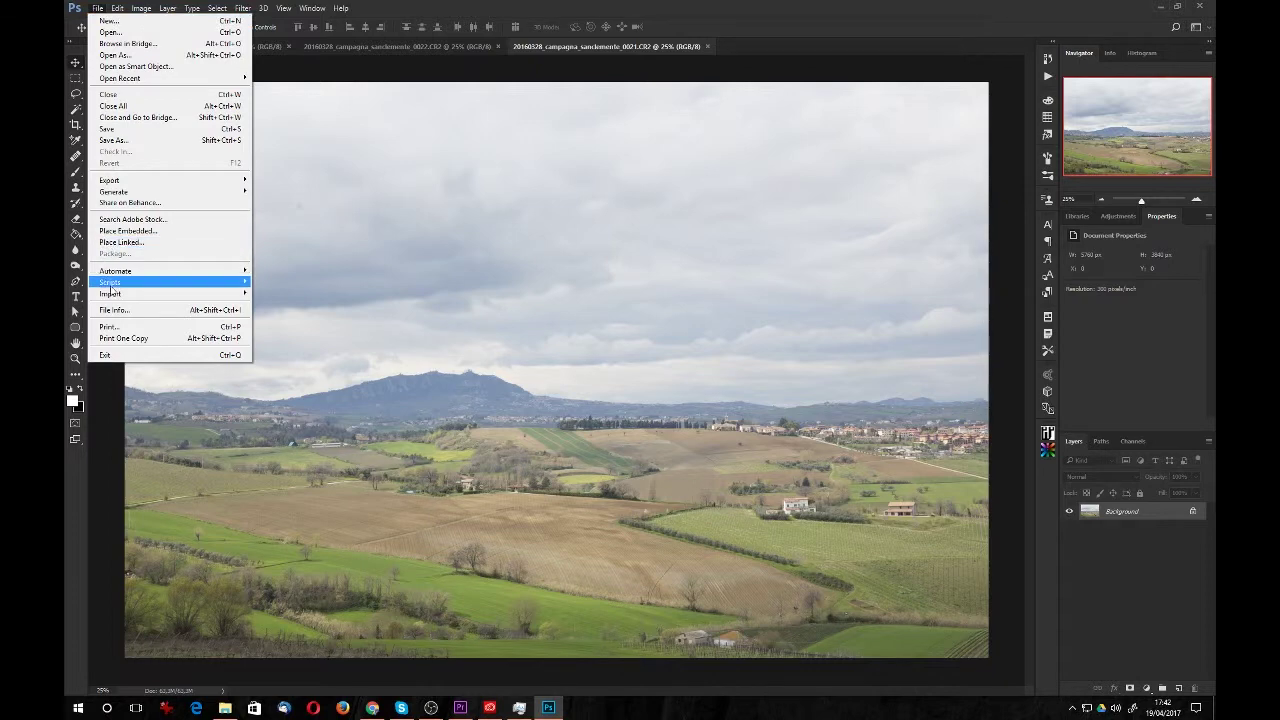
pyautogui.moveTo(170, 282)
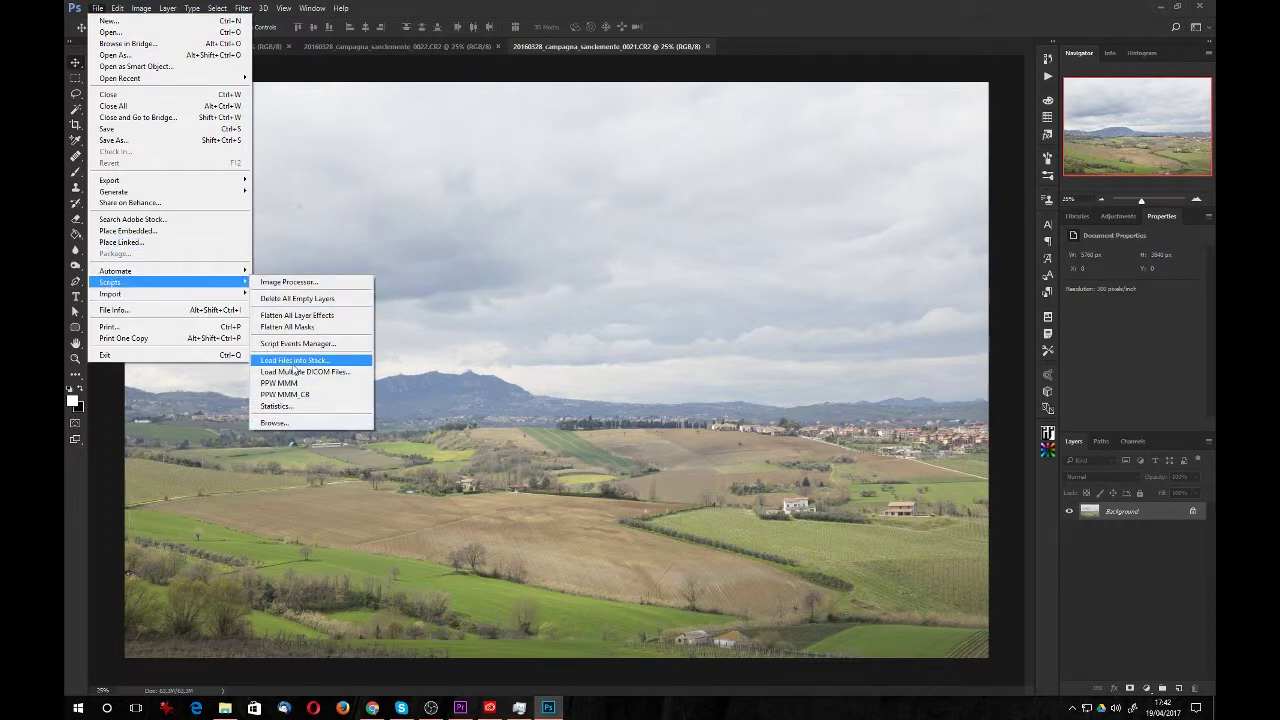
pyautogui.click(295, 363)
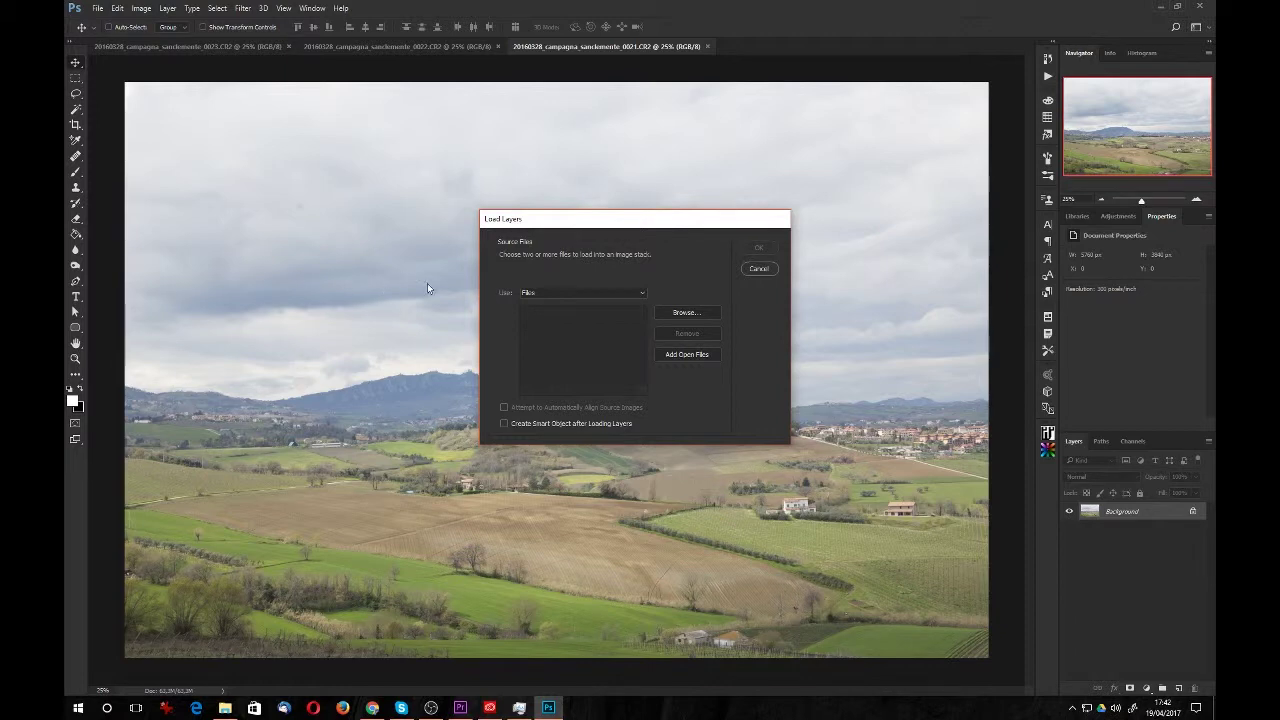
# After trying the Folder source, set Use to Files and add the three open campagna_sanclemente photos.
pyautogui.click(585, 300)
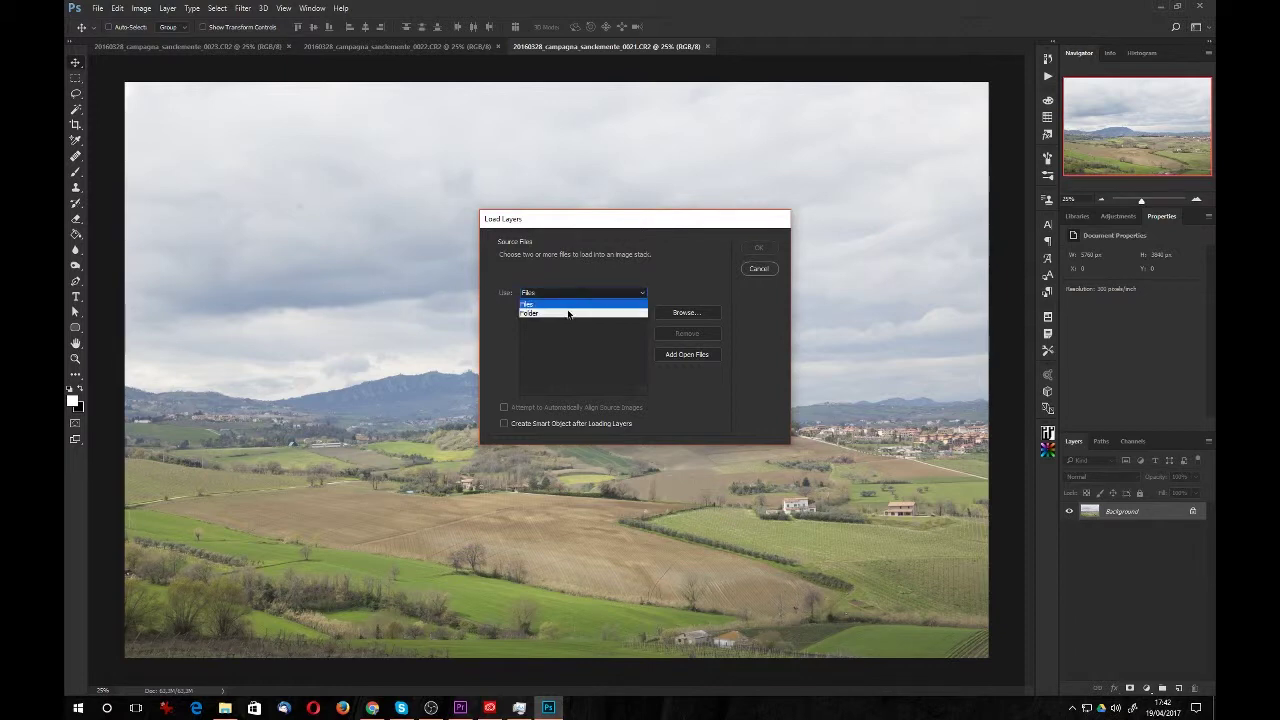
pyautogui.click(567, 313)
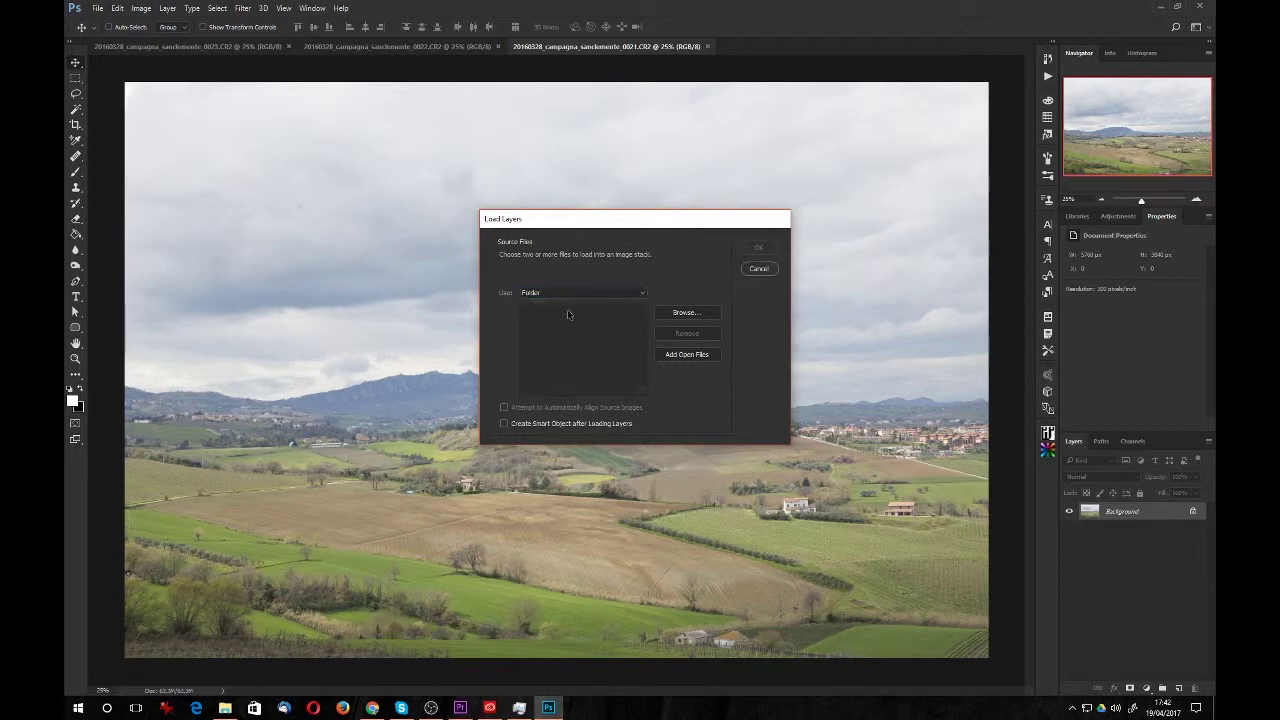
pyautogui.click(661, 314)
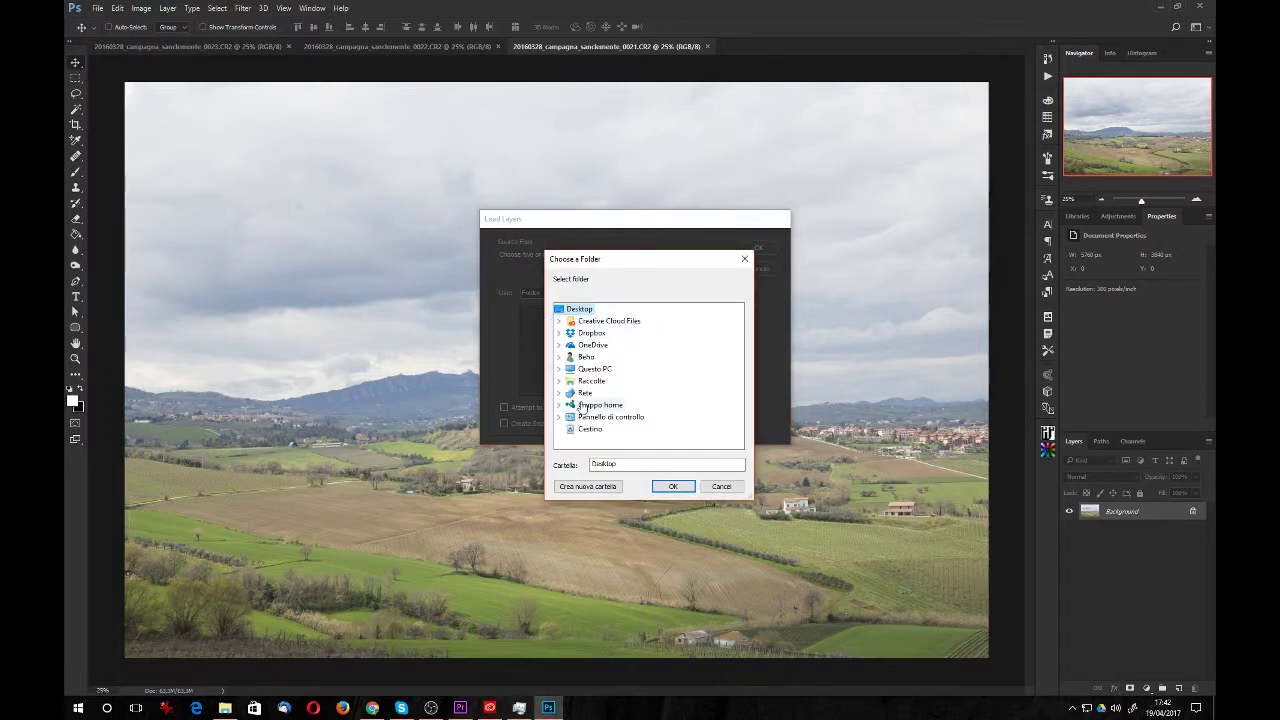
pyautogui.click(717, 489)
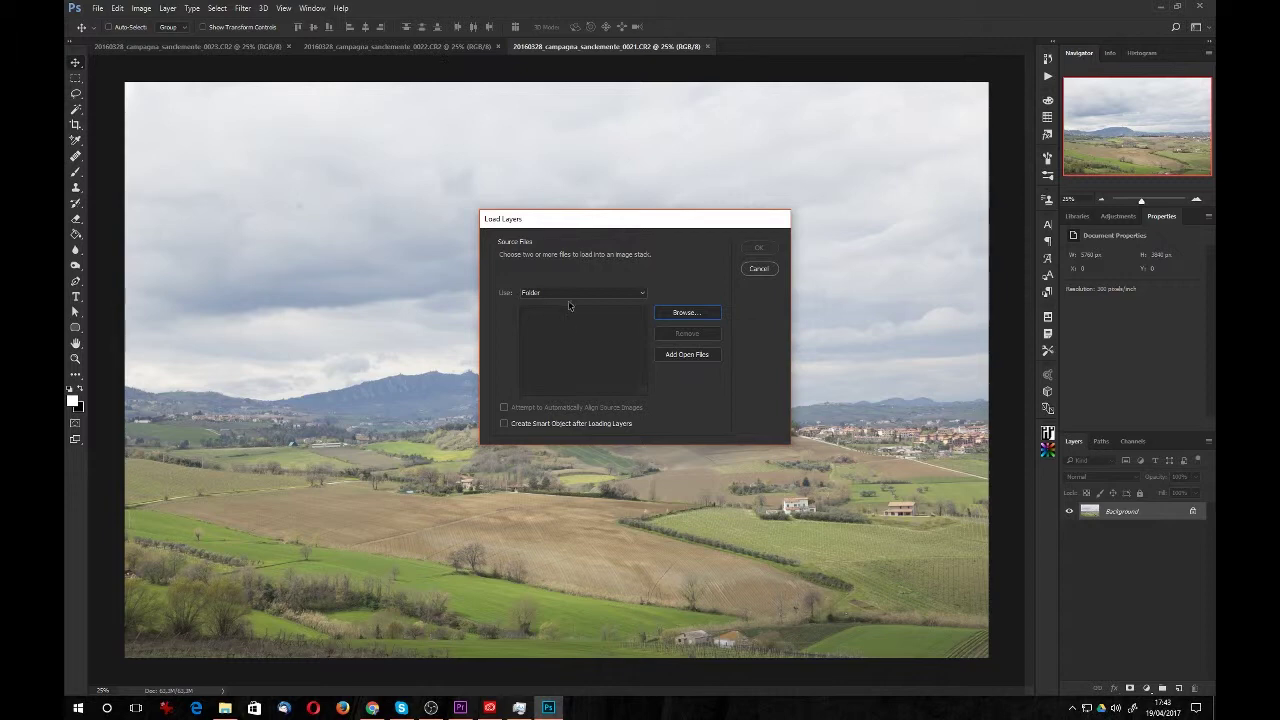
pyautogui.click(571, 293)
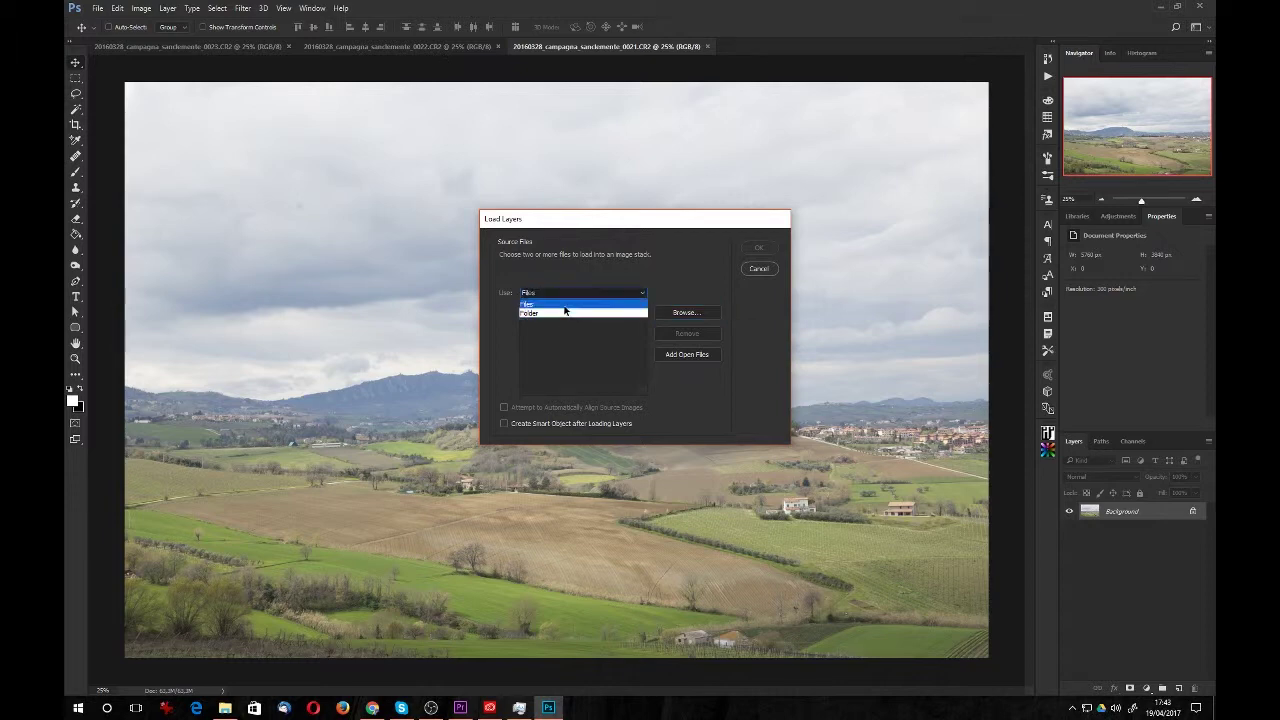
pyautogui.click(560, 303)
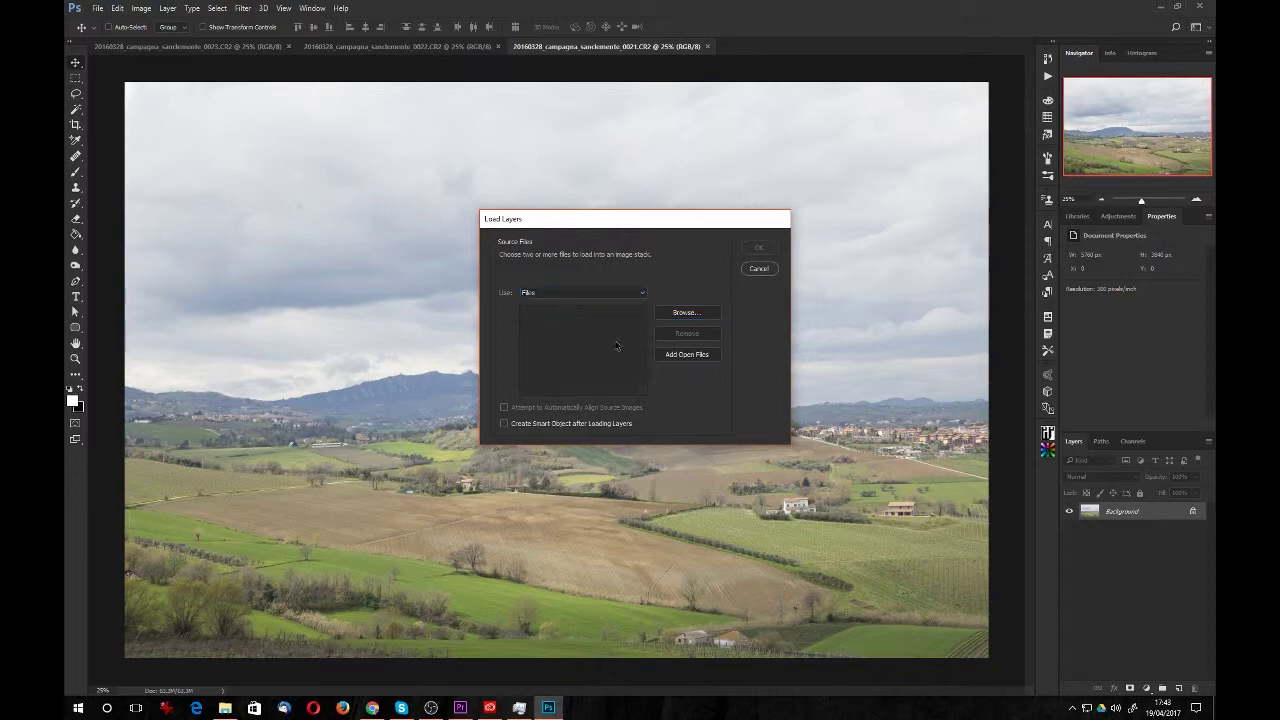
pyautogui.click(676, 358)
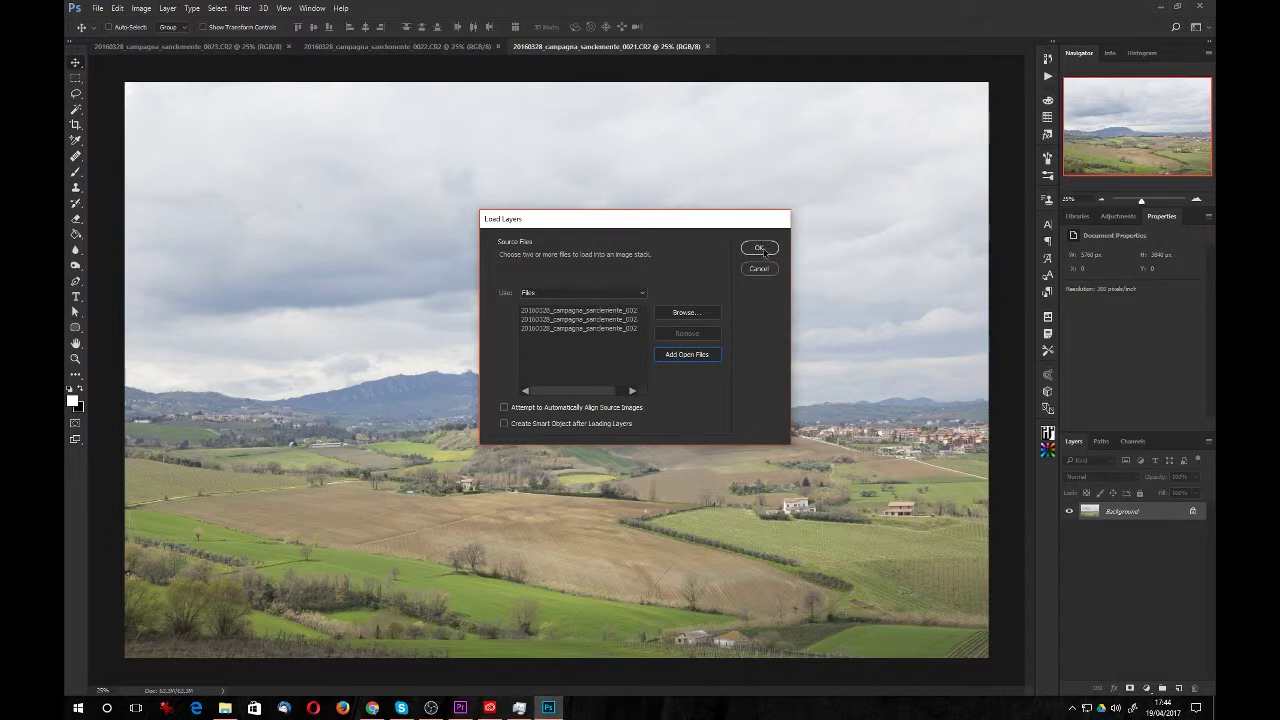
# Build the three-layer Untitled1 stack and toggle each layer's visibility to compare them.
pyautogui.click(760, 248)
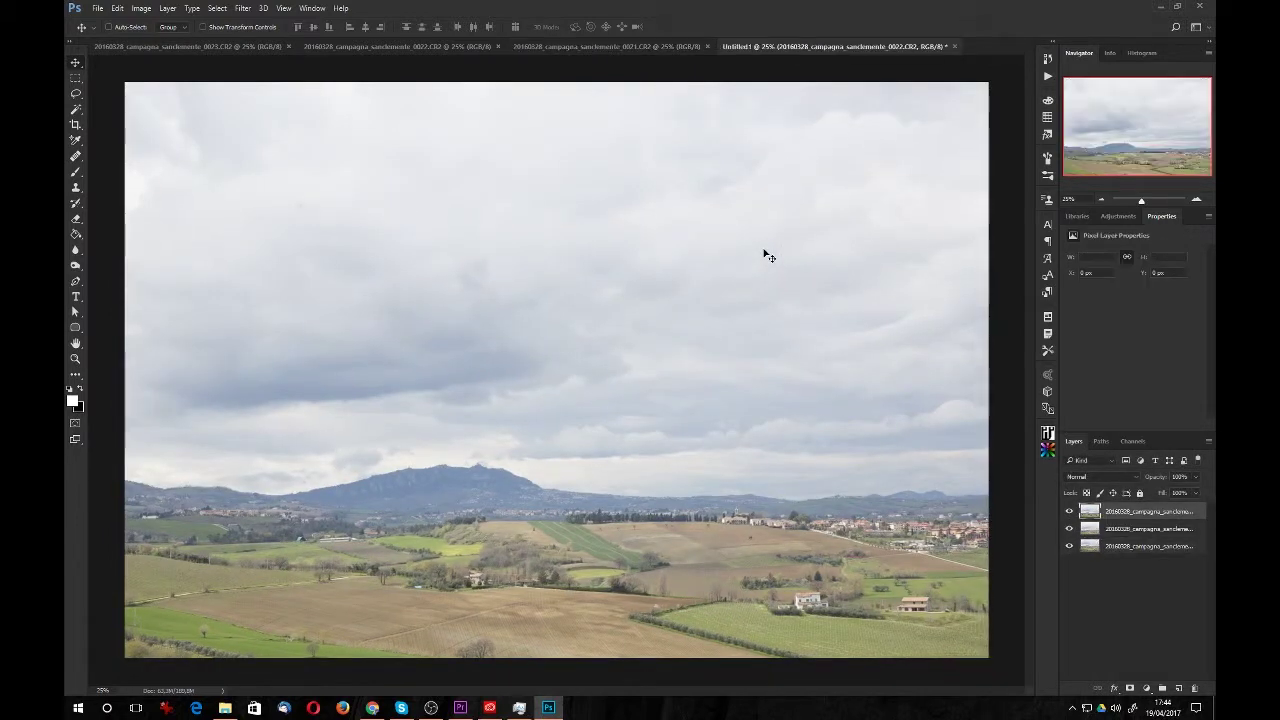
pyautogui.click(1068, 511)
pyautogui.click(1068, 528)
pyautogui.click(1068, 545)
pyautogui.click(1068, 511)
pyautogui.moveTo(1068, 524); pyautogui.dragTo(1068, 548)
# Recheck the layers one by one, then close Untitled1 without saving.
pyautogui.click(1068, 511)
pyautogui.click(1068, 528)
pyautogui.click(1068, 545)
pyautogui.click(1068, 511)
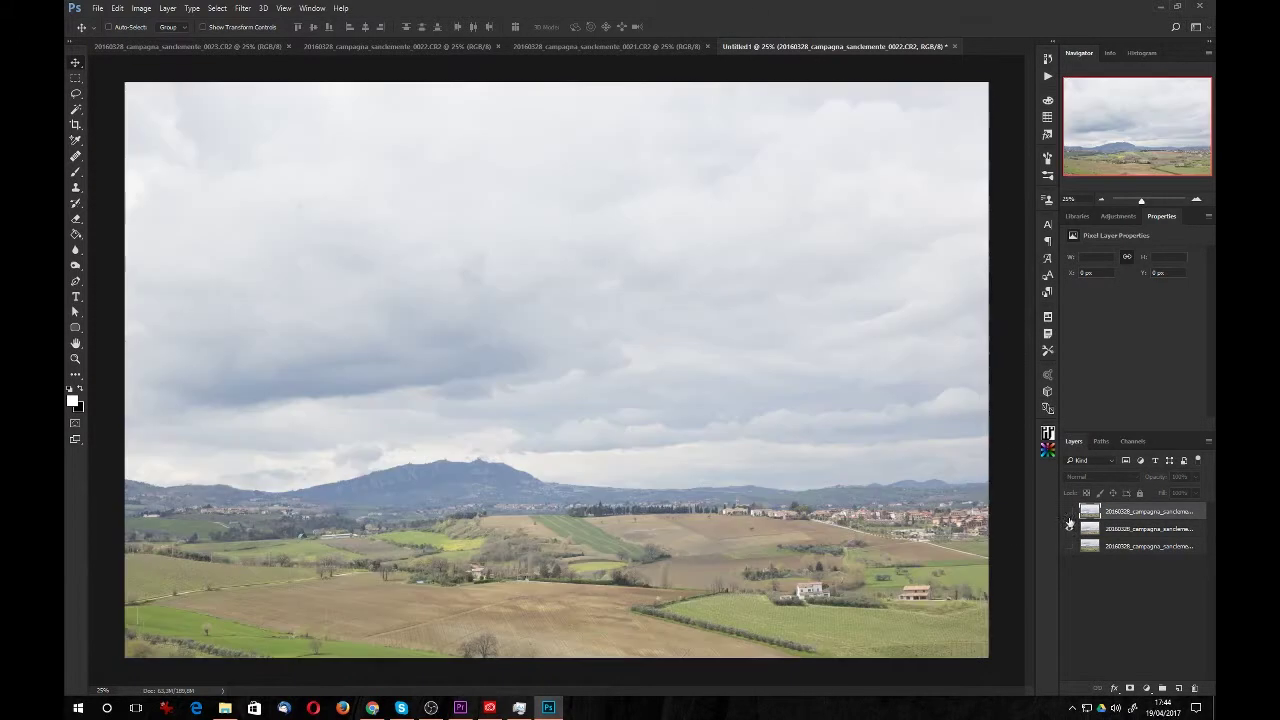
pyautogui.click(1068, 528)
pyautogui.click(1068, 545)
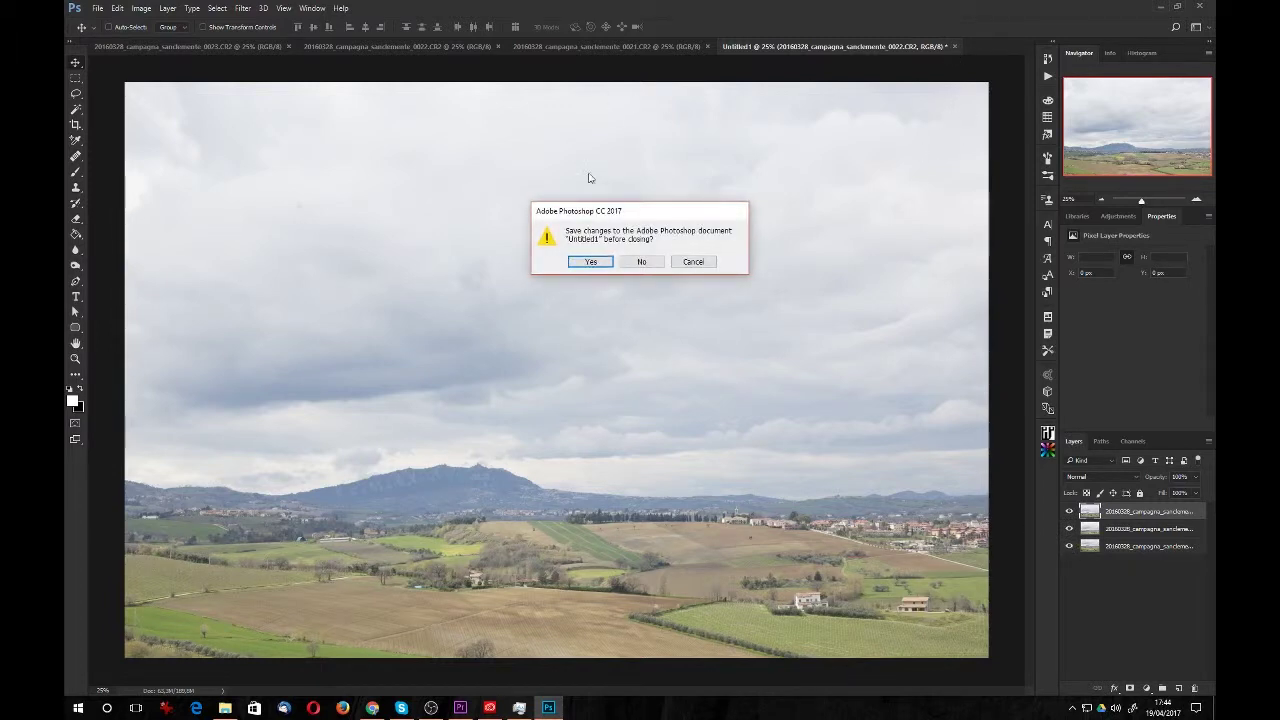
pyautogui.click(641, 260)
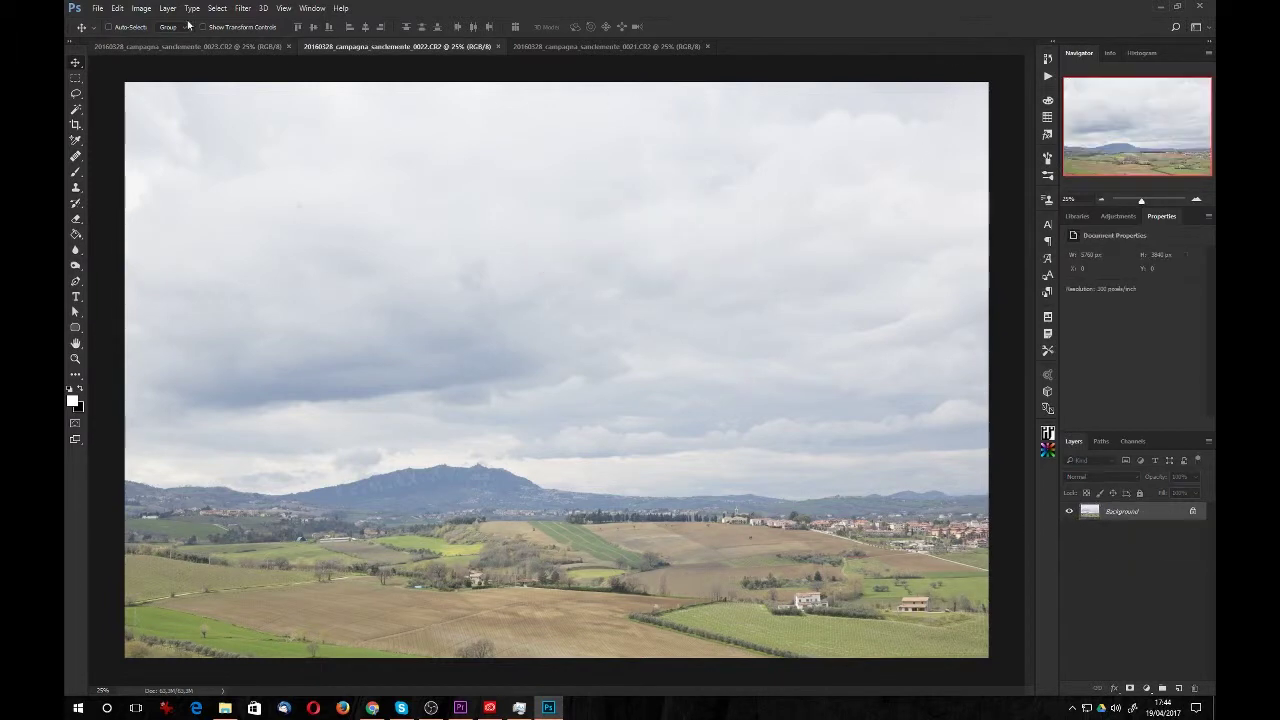
pyautogui.click(97, 9)
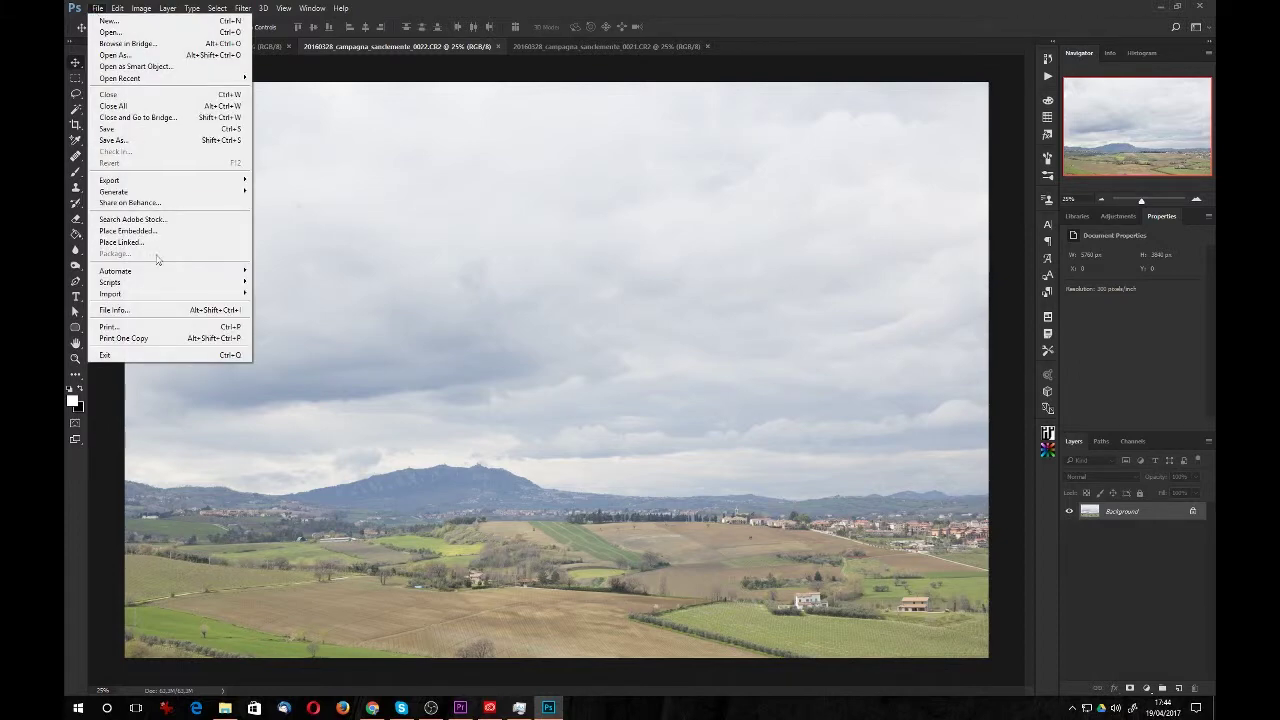
pyautogui.moveTo(110, 282)
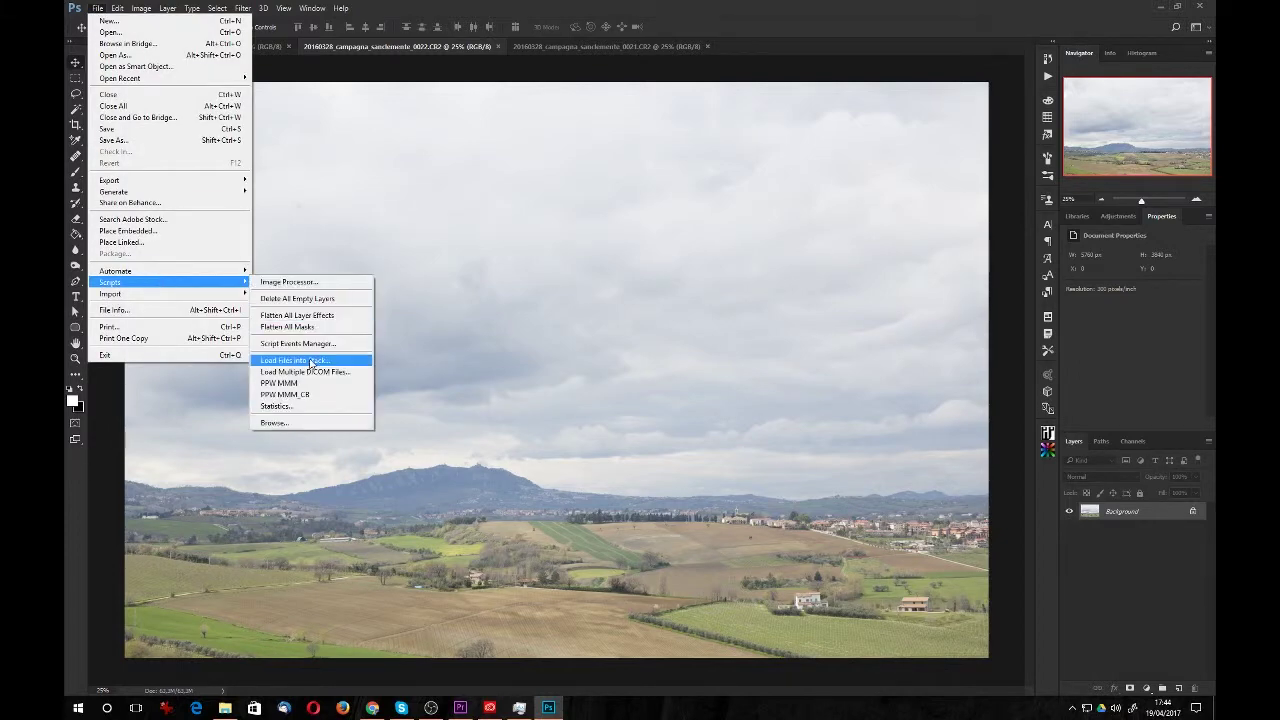
# Load the three open photos into a stack with Attempt to Automatically Align Source Images enabled.
pyautogui.click(311, 362)
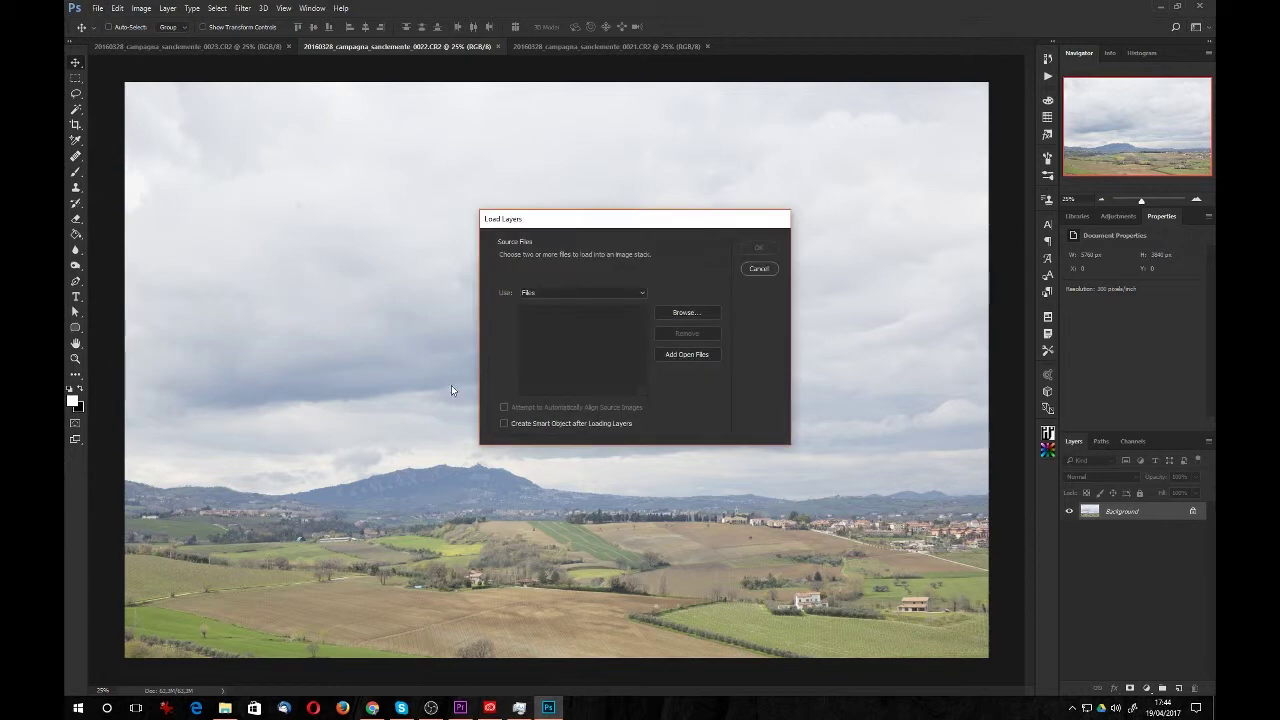
pyautogui.click(677, 360)
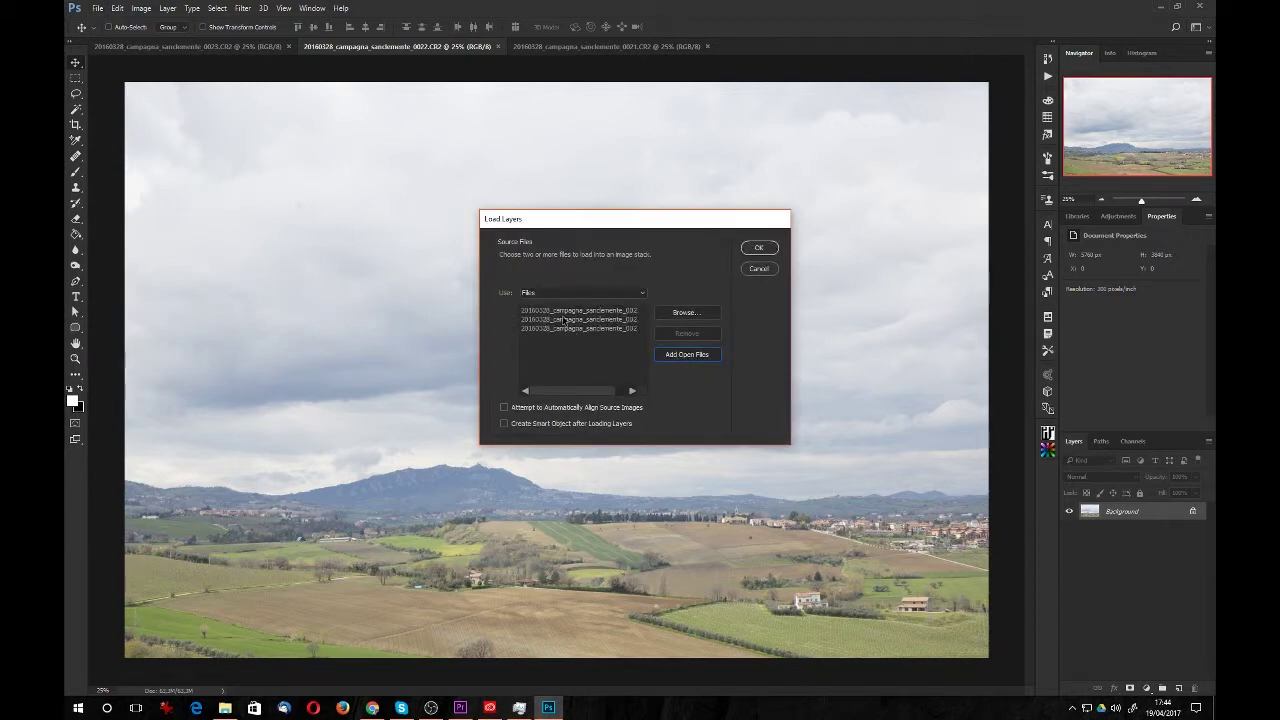
pyautogui.click(505, 408)
pyautogui.click(766, 251)
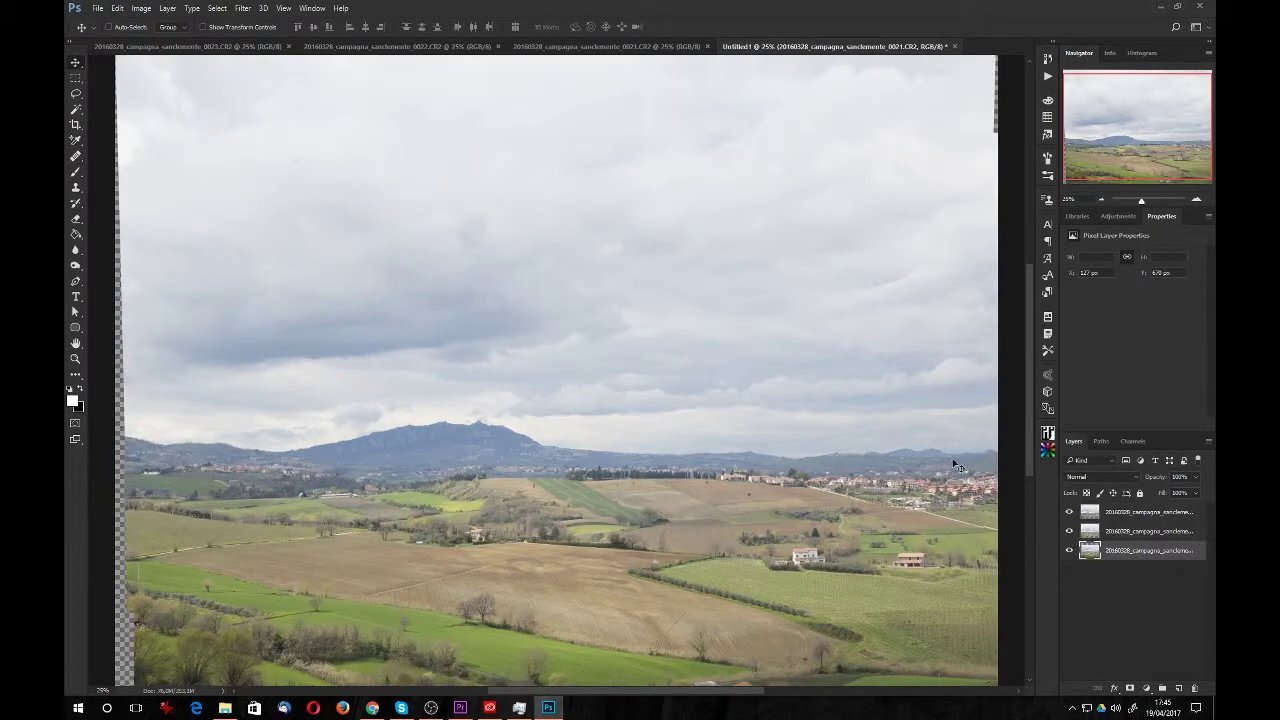
pyautogui.click(1101, 201)
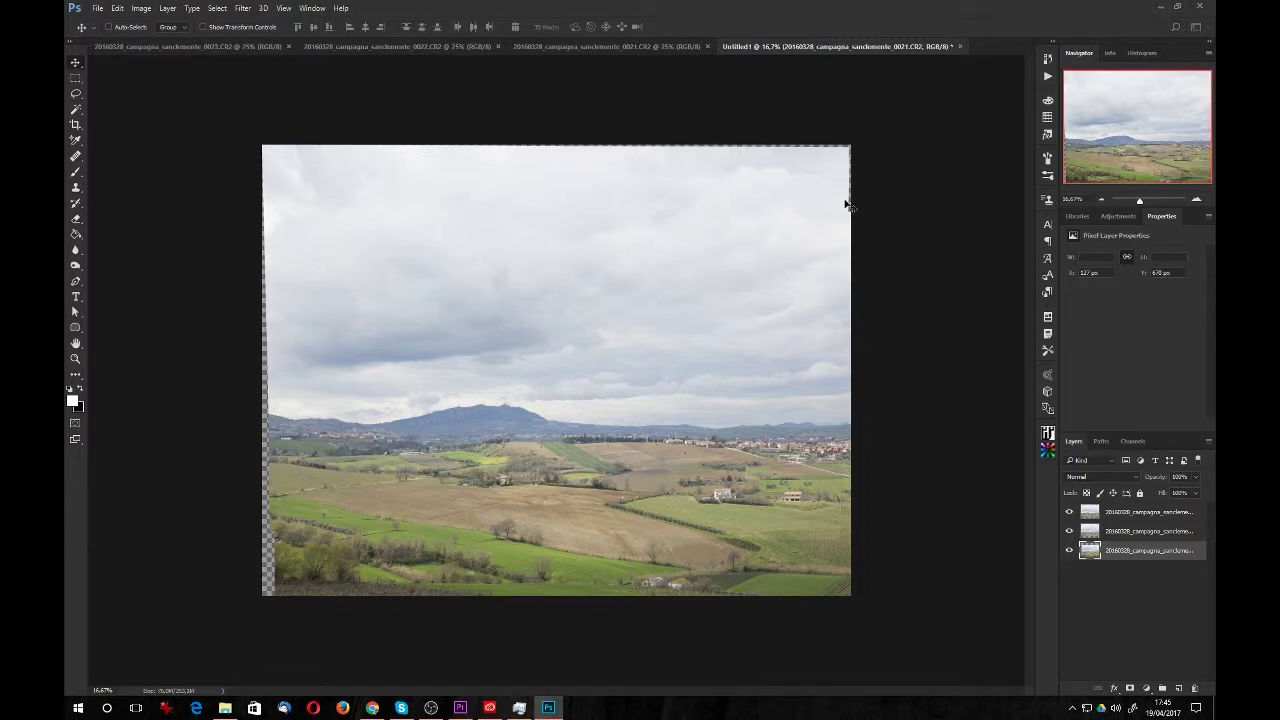
pyautogui.click(1069, 513)
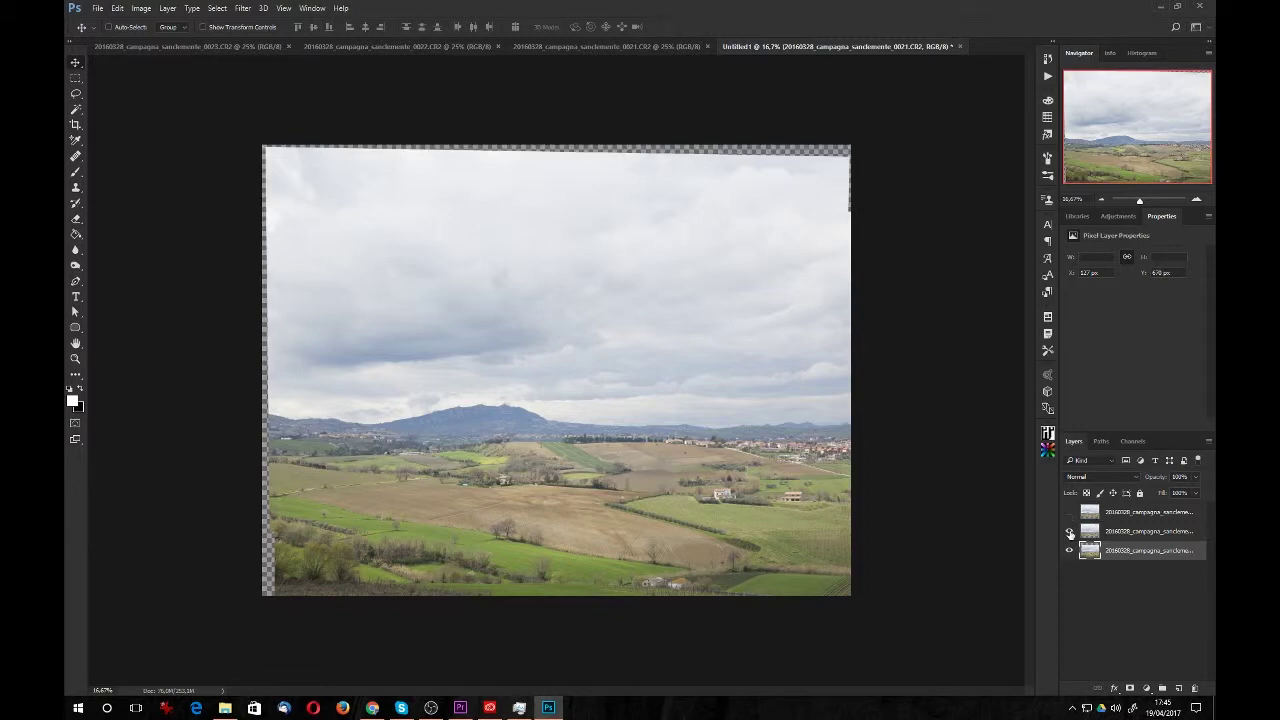
pyautogui.click(1069, 531)
pyautogui.click(1069, 550)
pyautogui.click(1069, 531)
pyautogui.click(1069, 512)
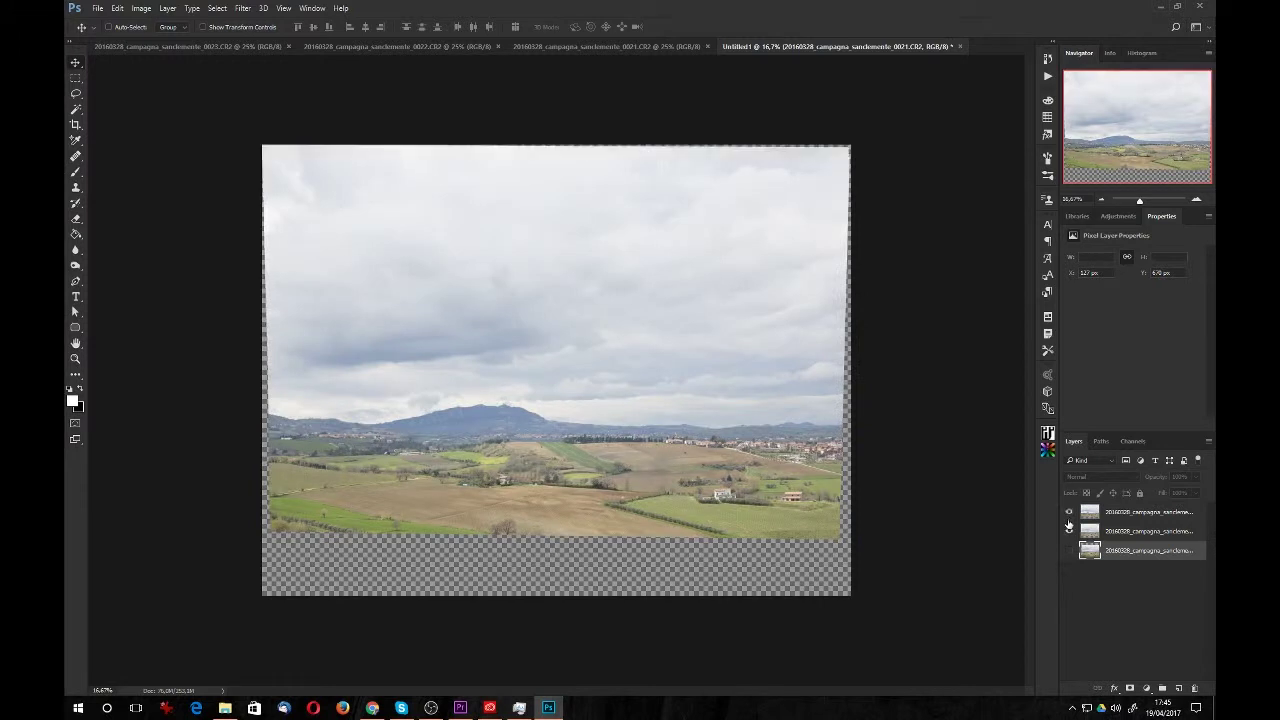
pyautogui.click(1068, 551)
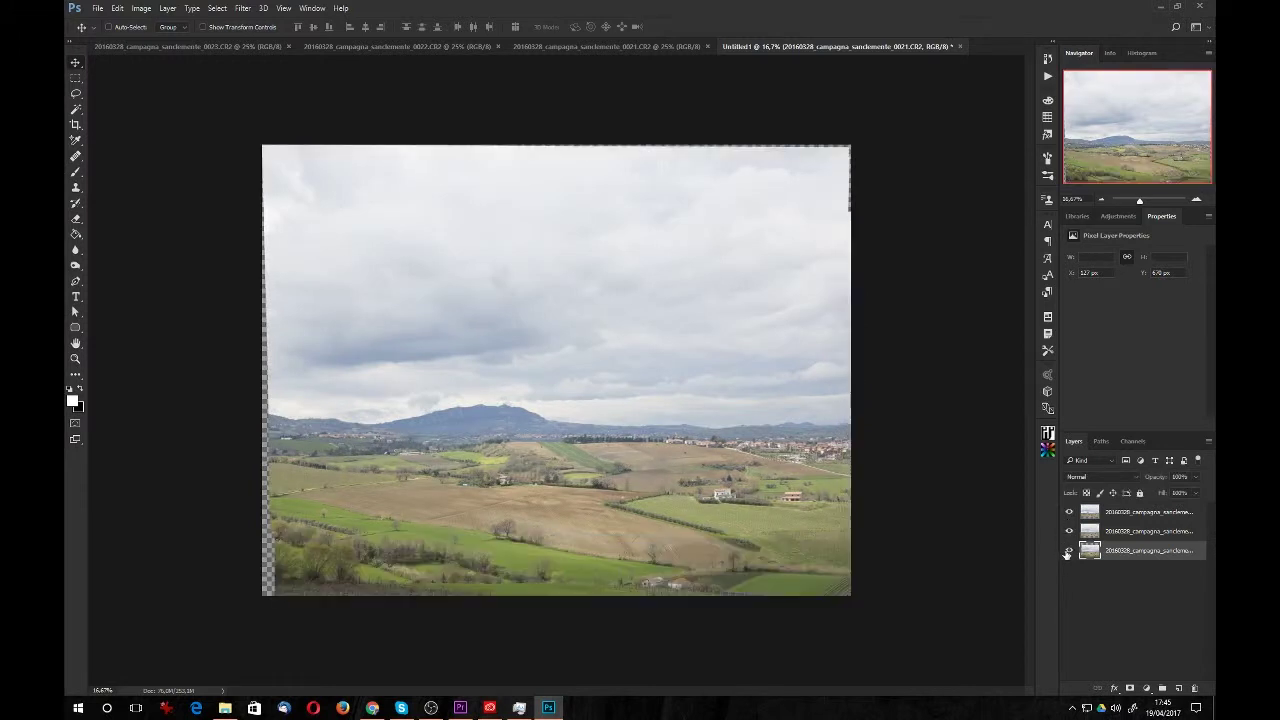
pyautogui.click(1068, 551)
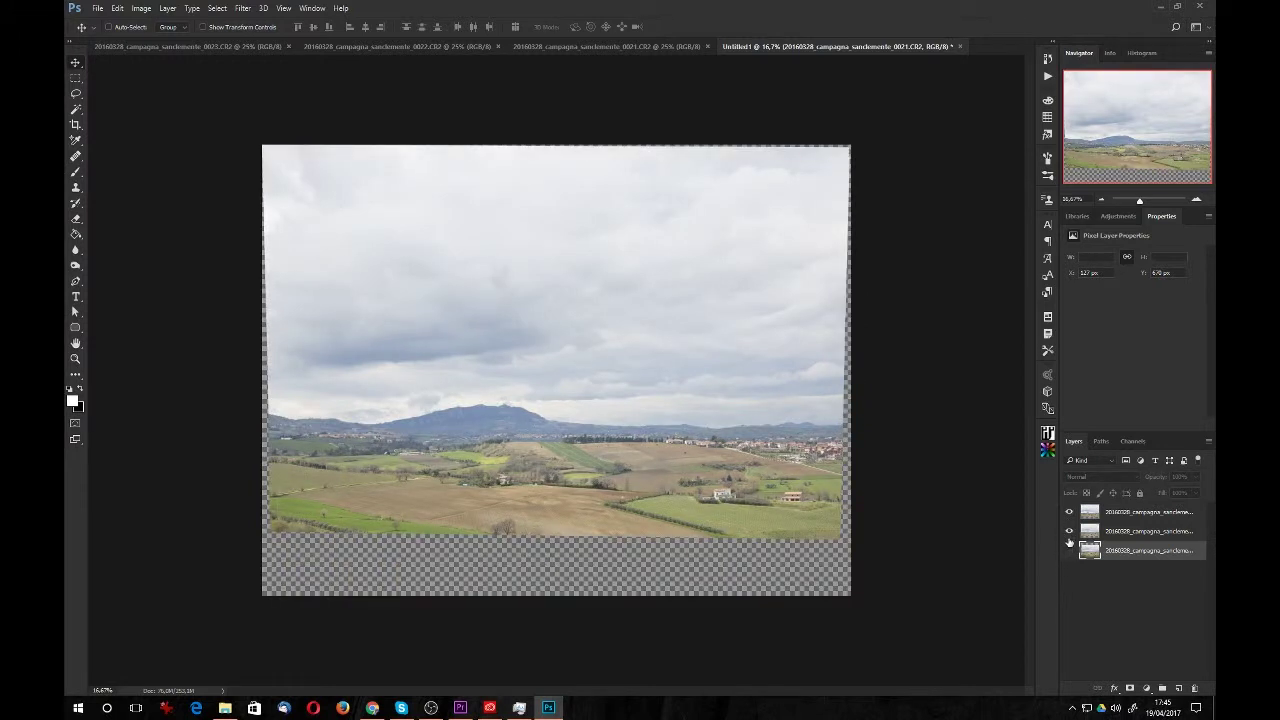
pyautogui.click(1069, 551)
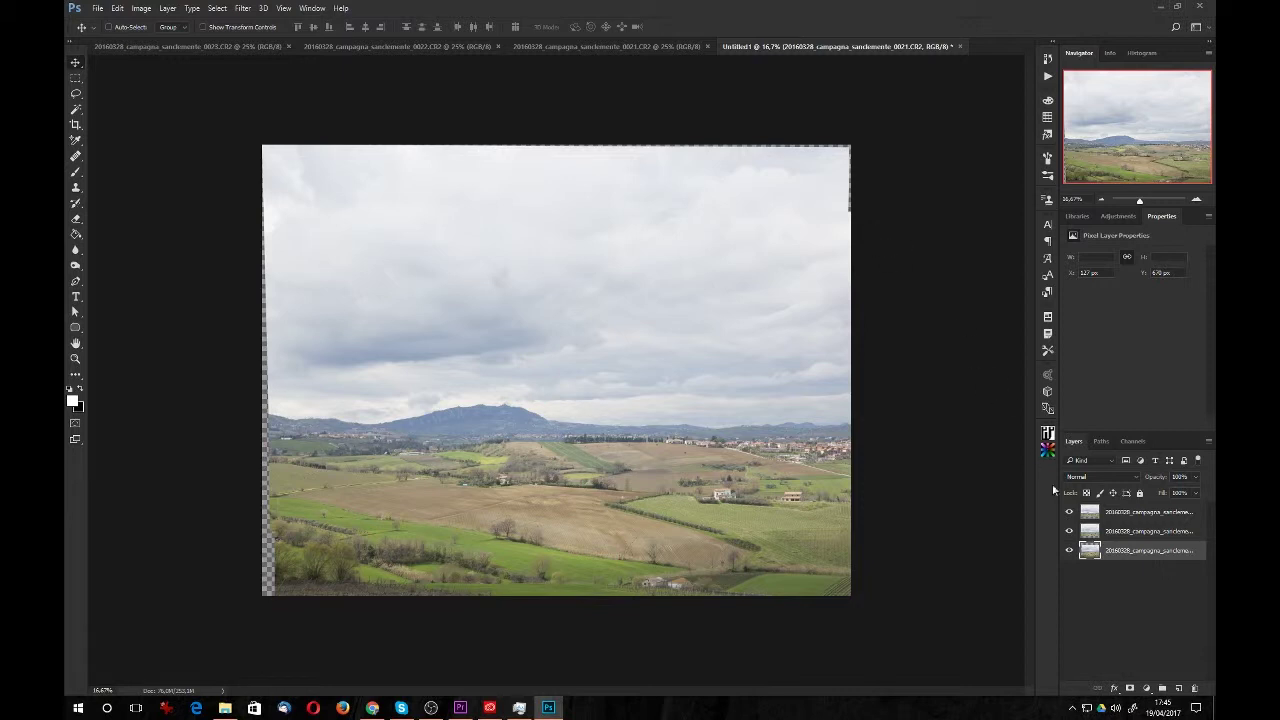
# Crop away the transparent edges of the stack, then undo the crop.
pyautogui.click(75, 126)
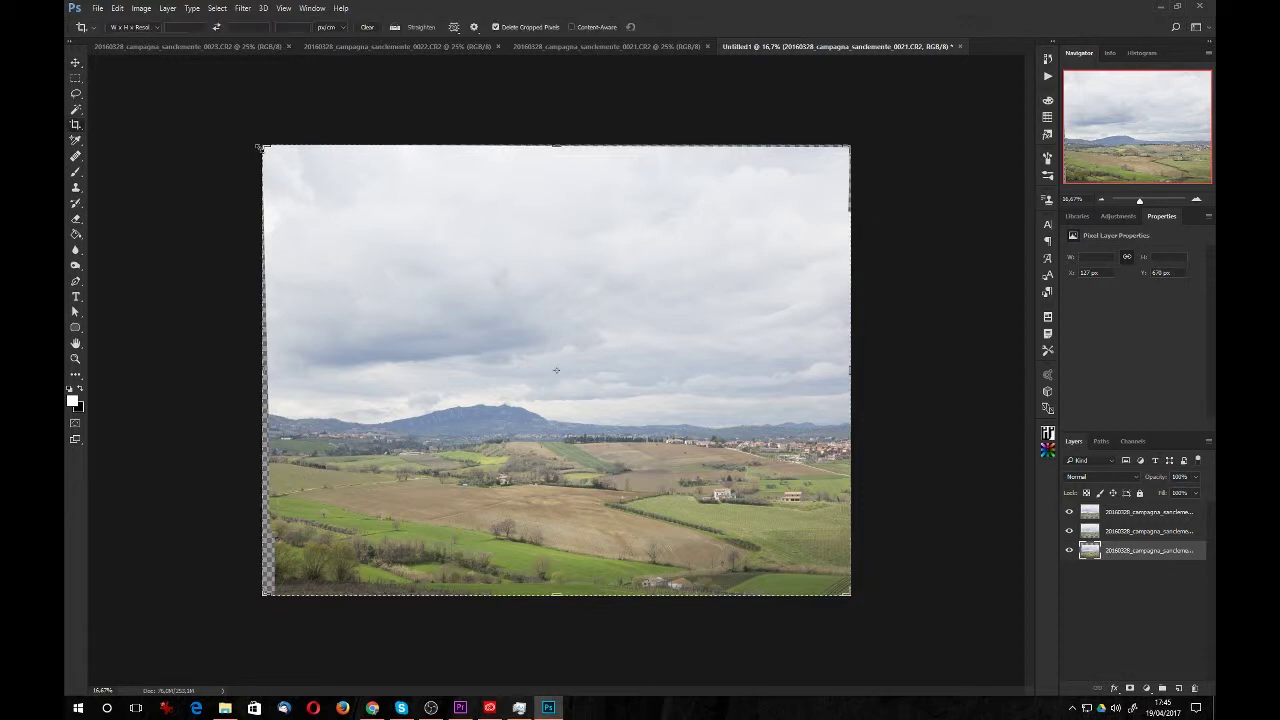
pyautogui.moveTo(260, 147); pyautogui.dragTo(302, 177)
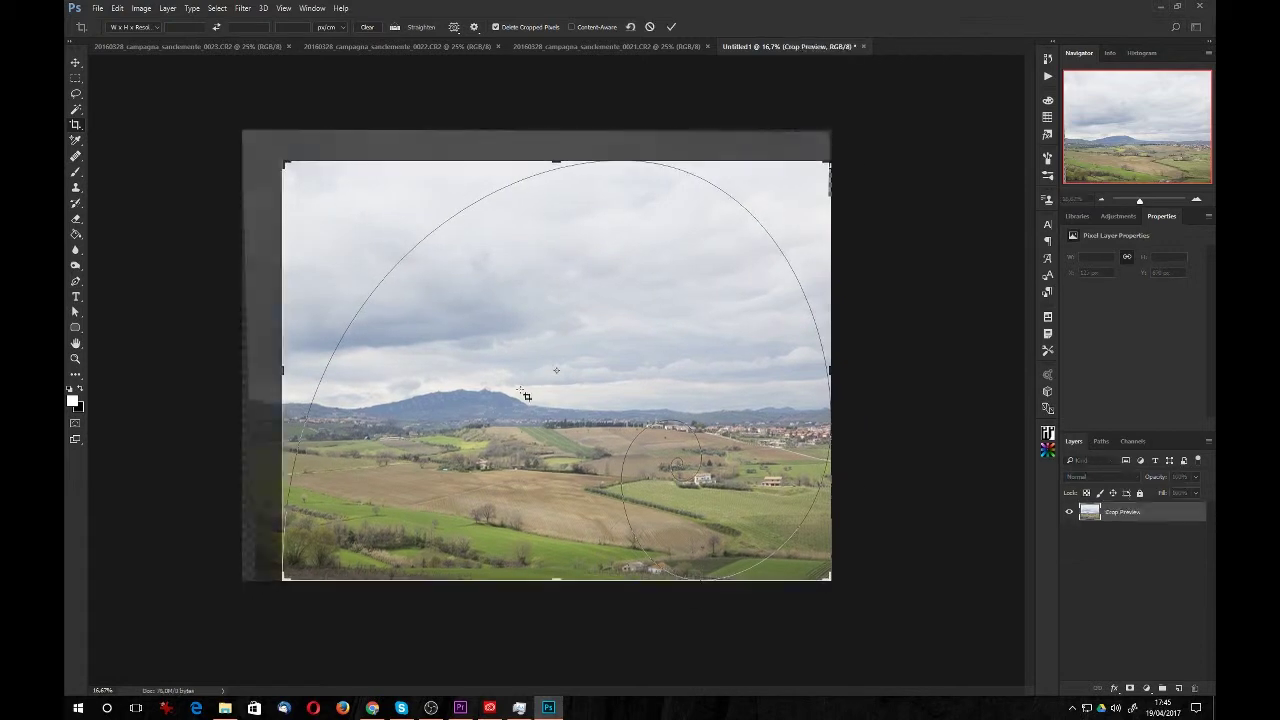
pyautogui.moveTo(828, 580); pyautogui.dragTo(820, 573)
pyautogui.press('Return')
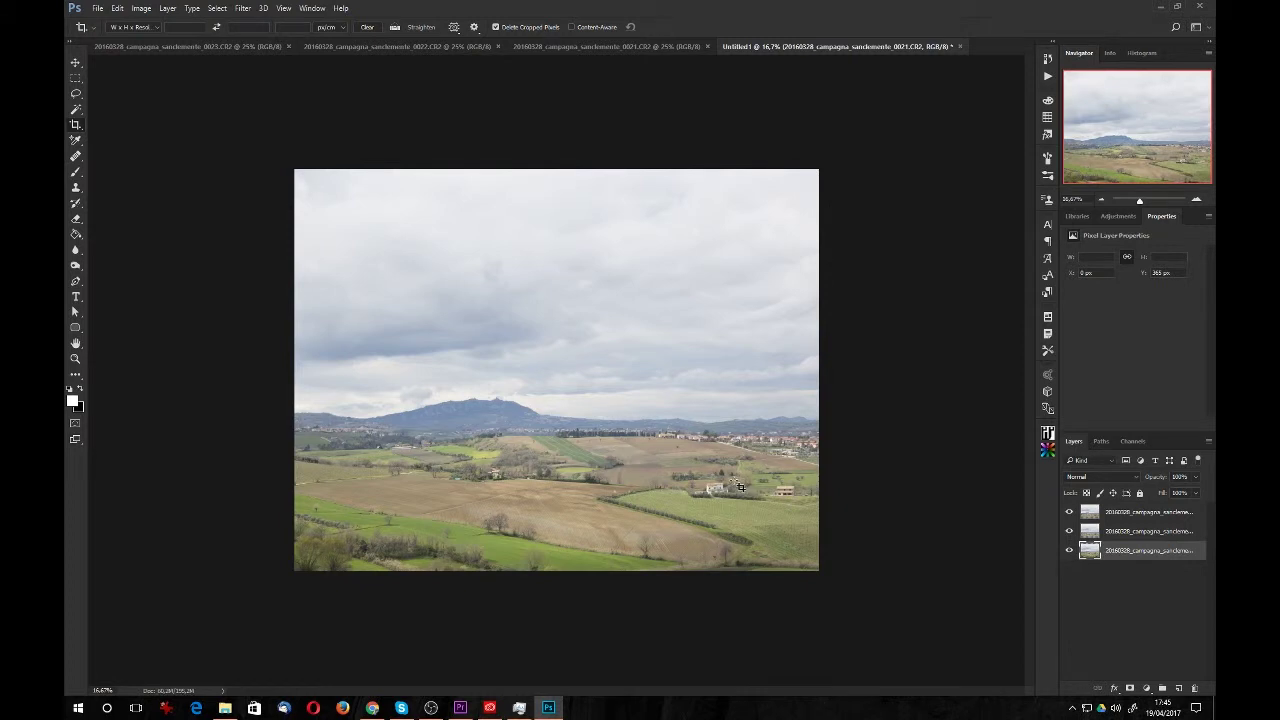
pyautogui.hotkey('ctrl', 'z')
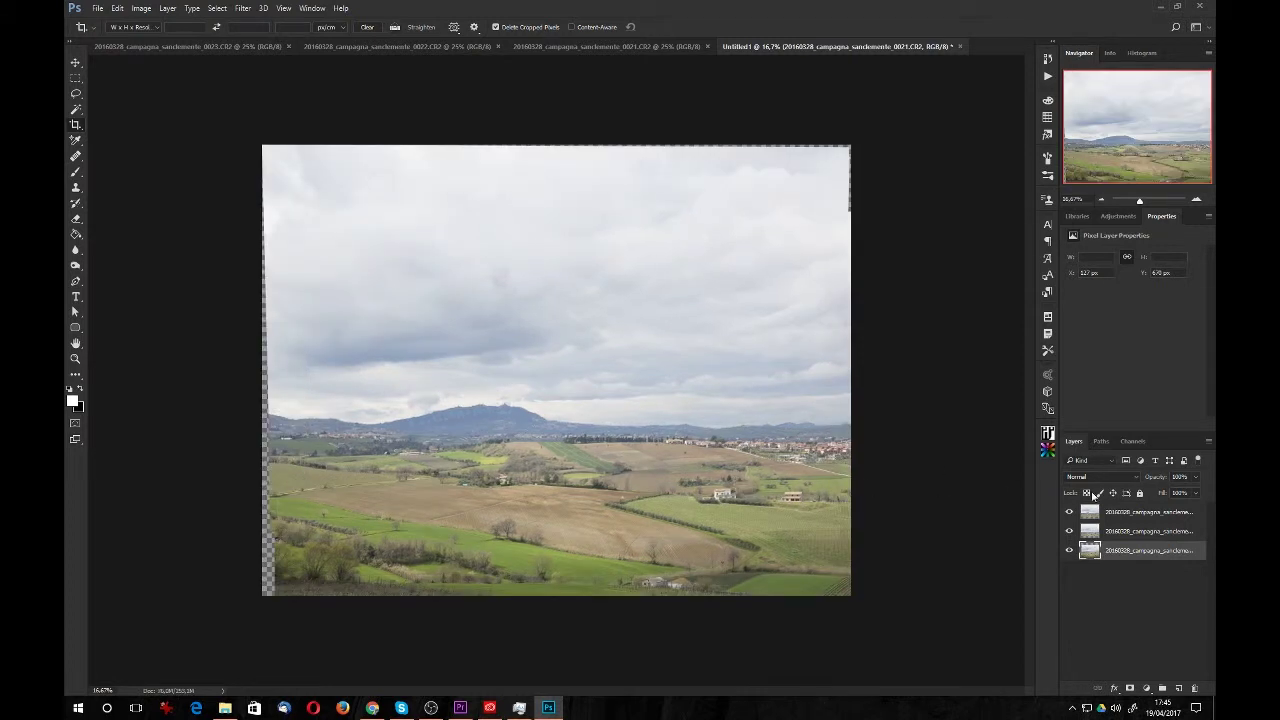
# Check each layer's coverage by toggling visibility, then close Untitled1 without saving.
pyautogui.click(1069, 512)
pyautogui.click(1070, 531)
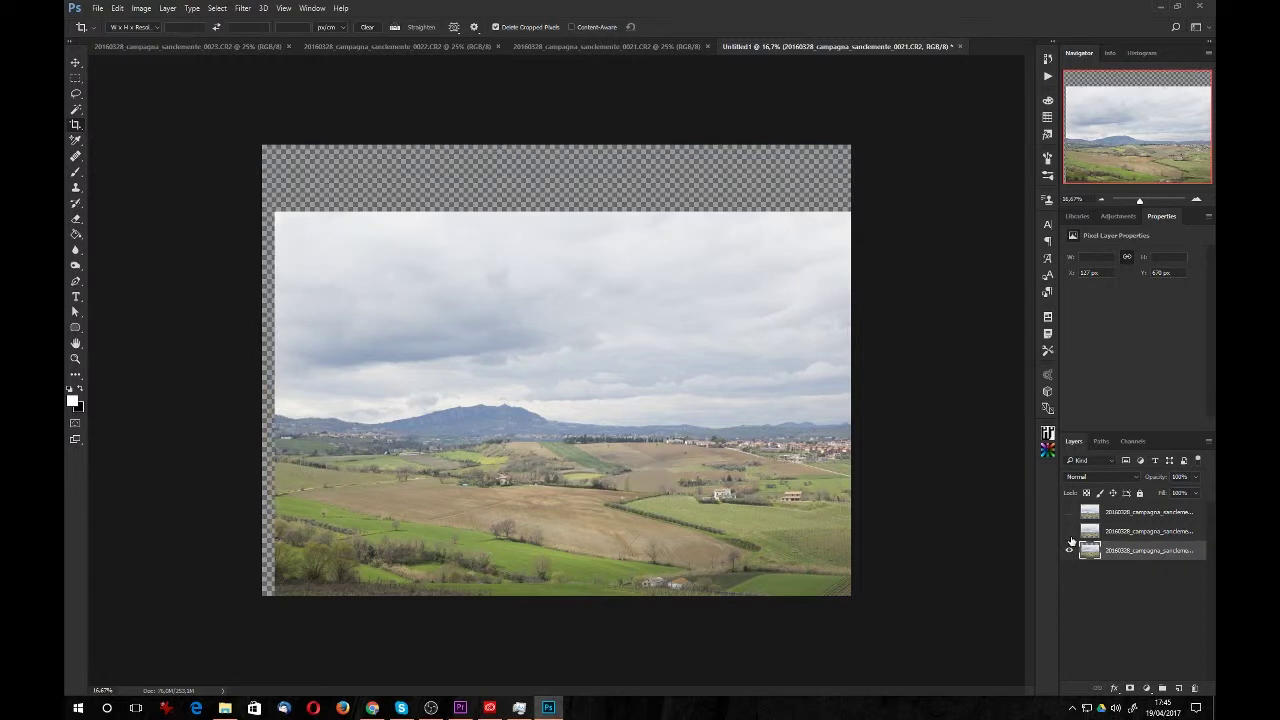
pyautogui.click(1069, 512)
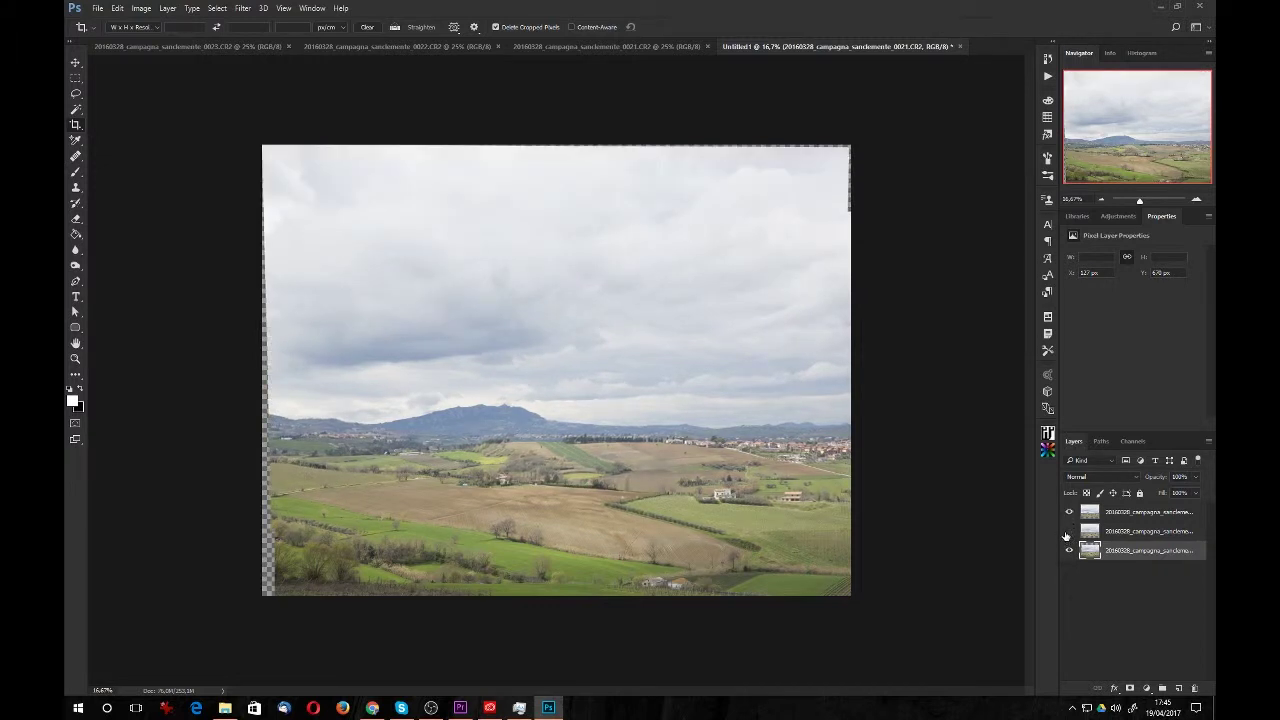
pyautogui.keyDown('alt'); pyautogui.click(1069, 550); pyautogui.keyUp('alt')
pyautogui.click(1070, 551)
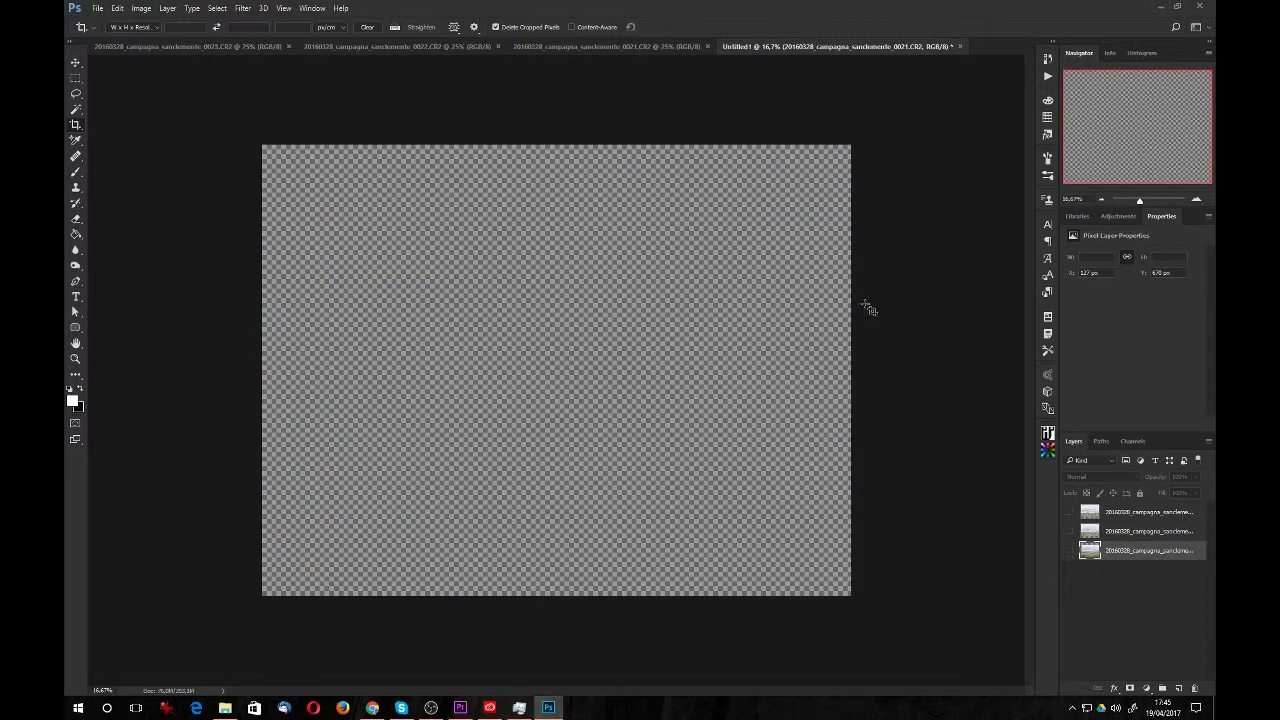
pyautogui.click(960, 46)
pyautogui.click(641, 263)
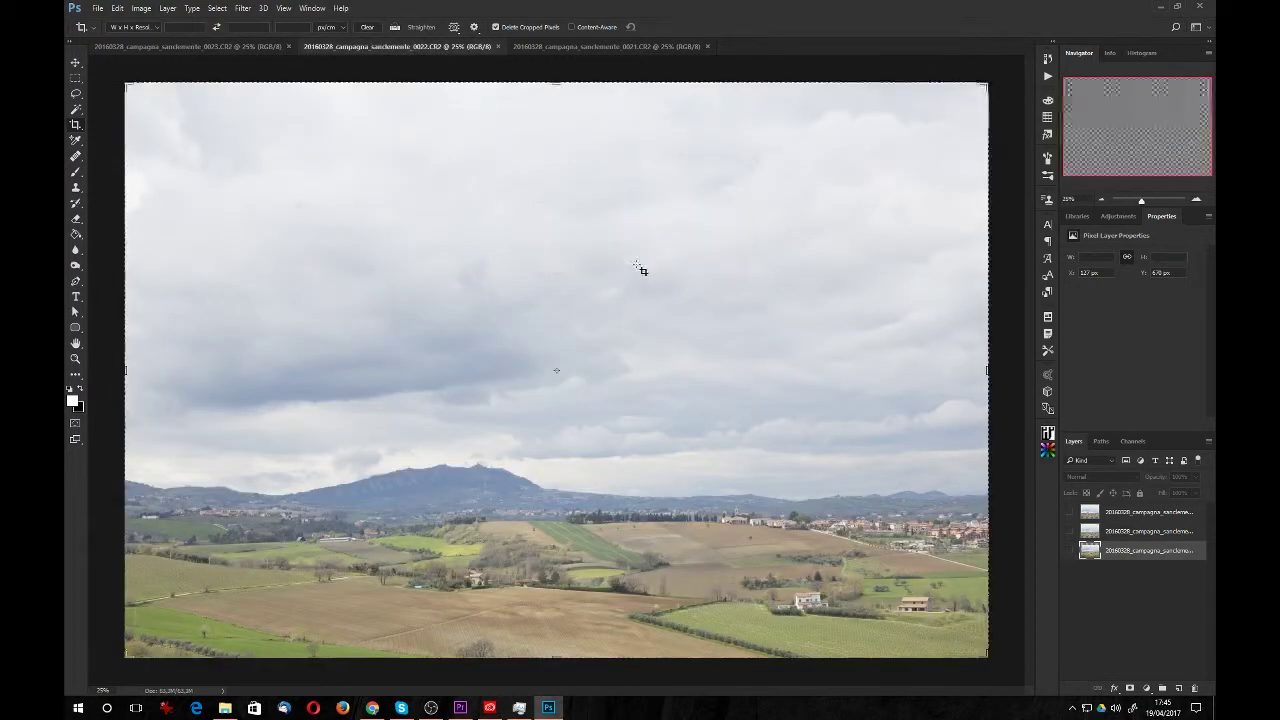
# Open the Photomerge dialog from File > Automate > Photomerge.
pyautogui.click(99, 10)
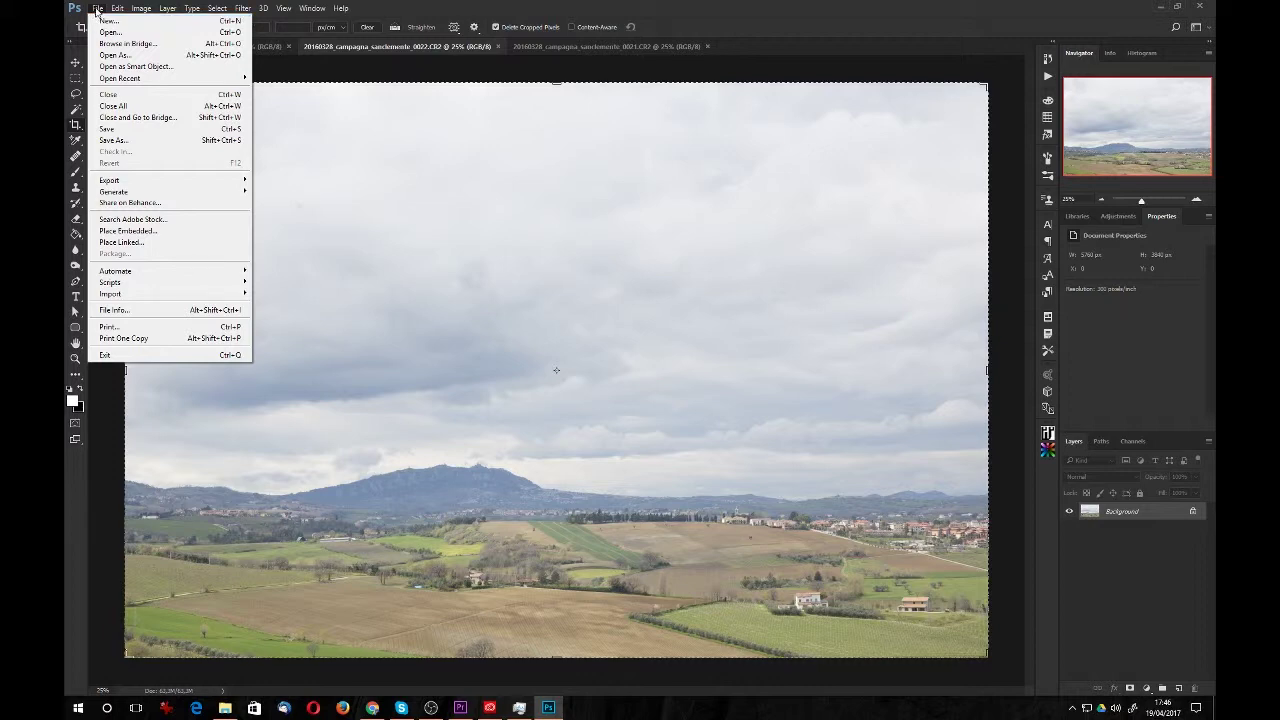
pyautogui.moveTo(160, 270)
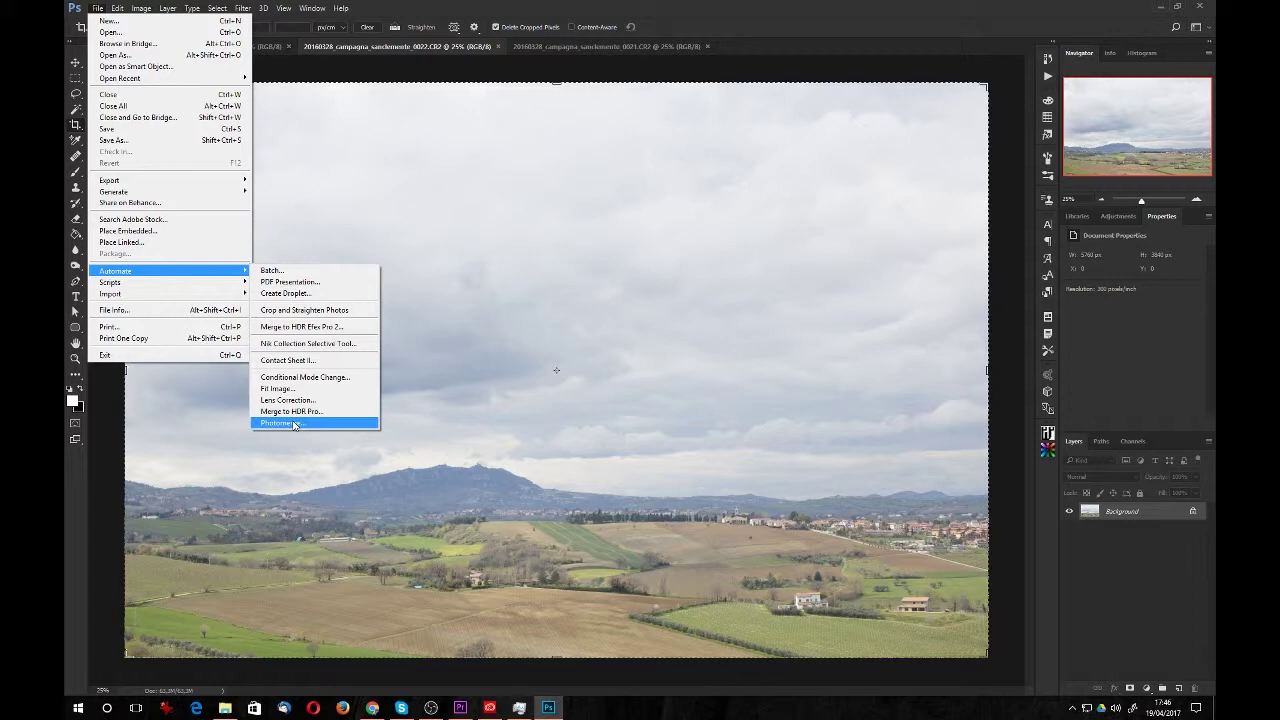
pyautogui.click(294, 424)
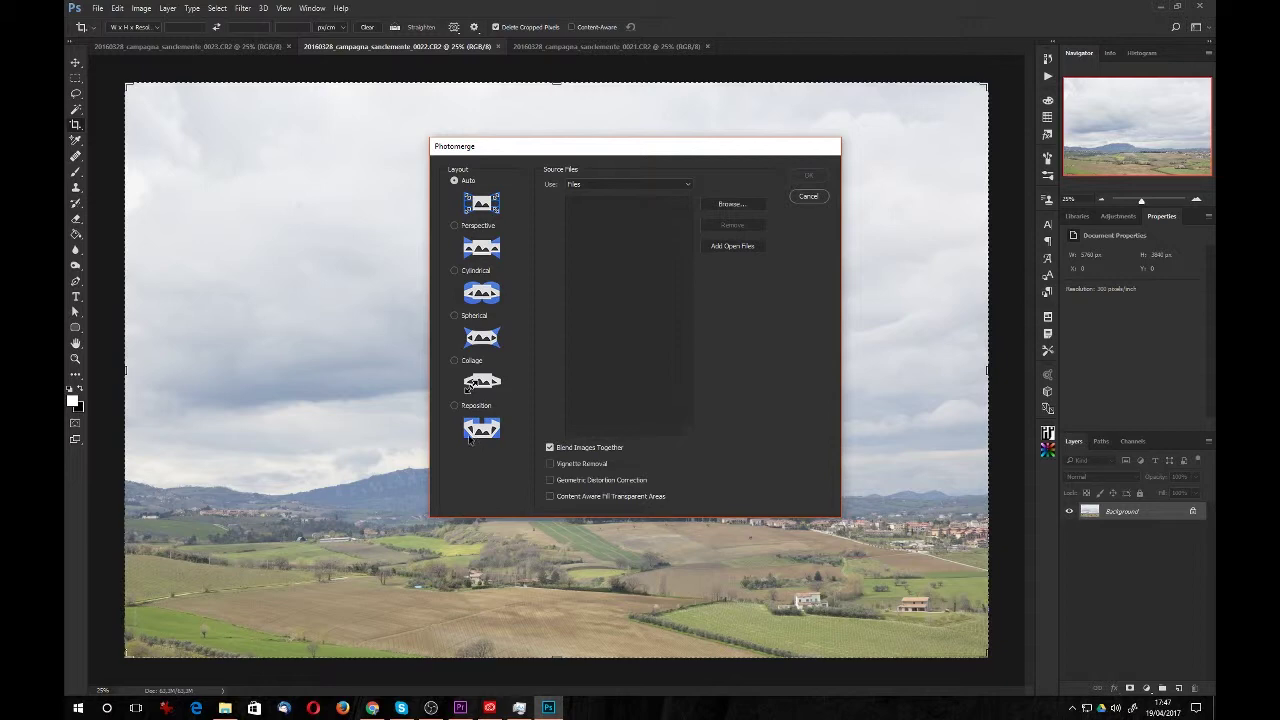
# Keep Files as the source and add the three open photos, with Auto layout and blending on.
pyautogui.click(589, 189)
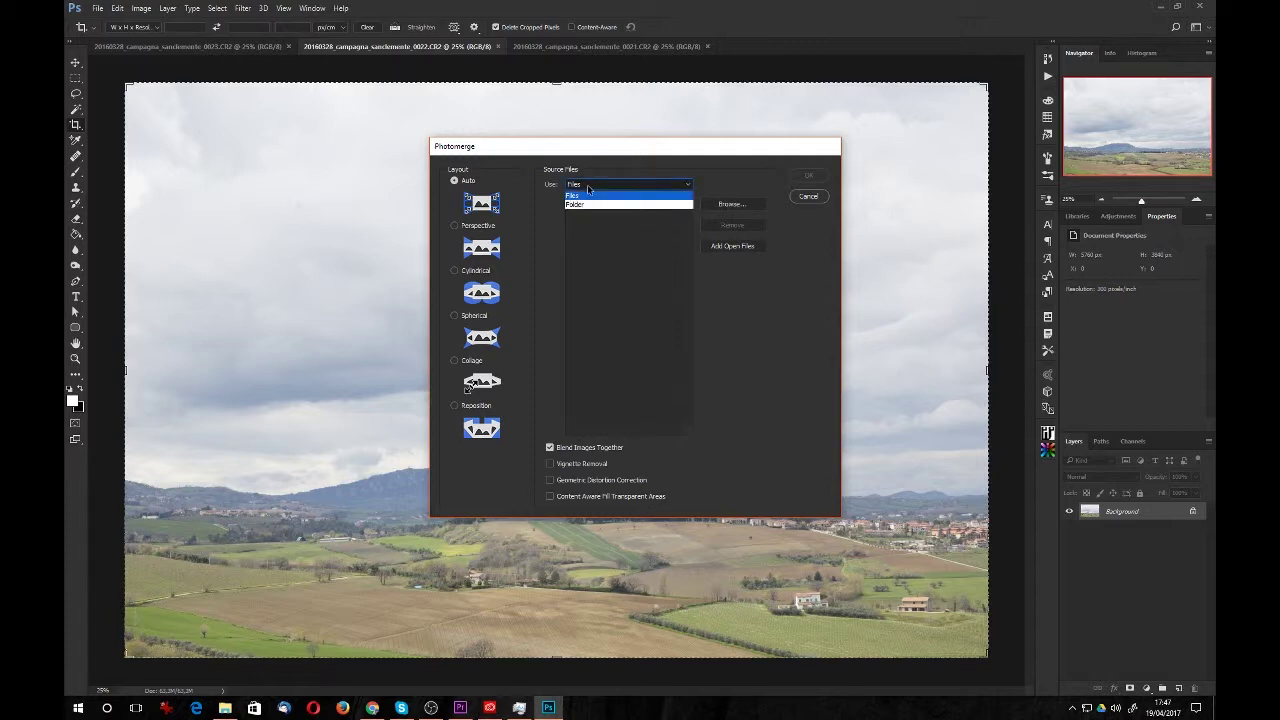
pyautogui.click(580, 196)
pyautogui.click(712, 203)
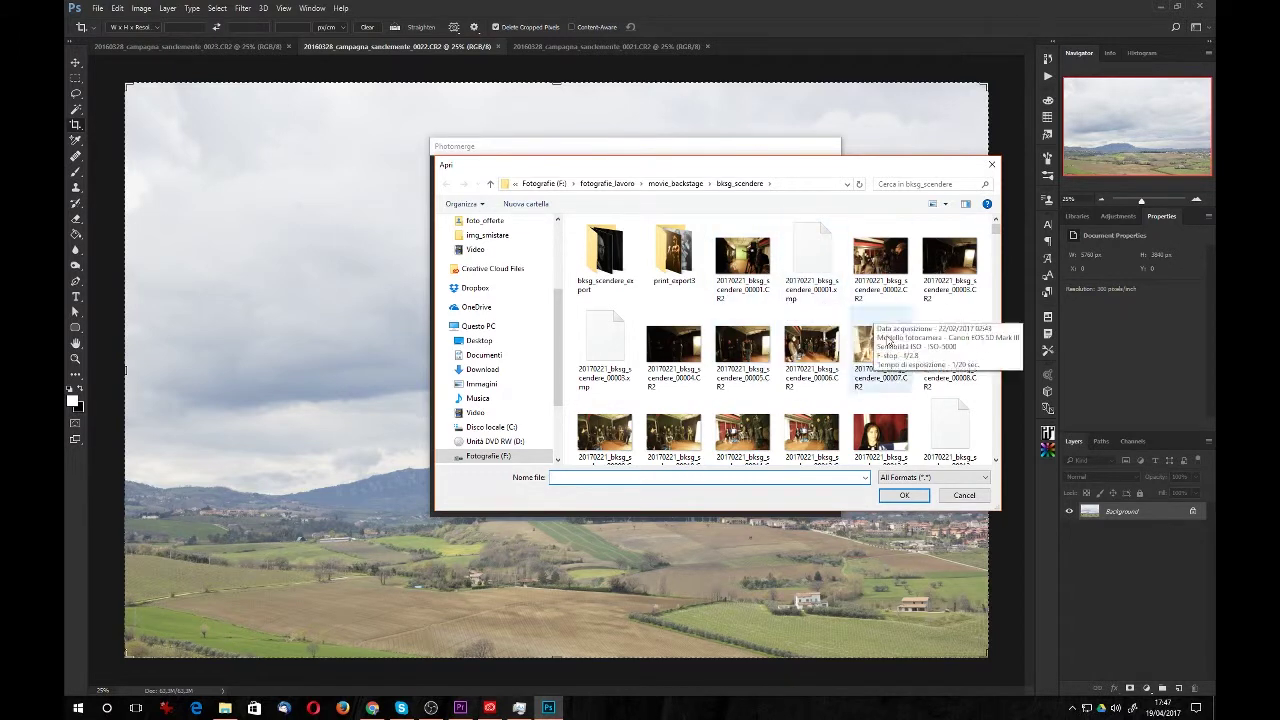
pyautogui.click(960, 496)
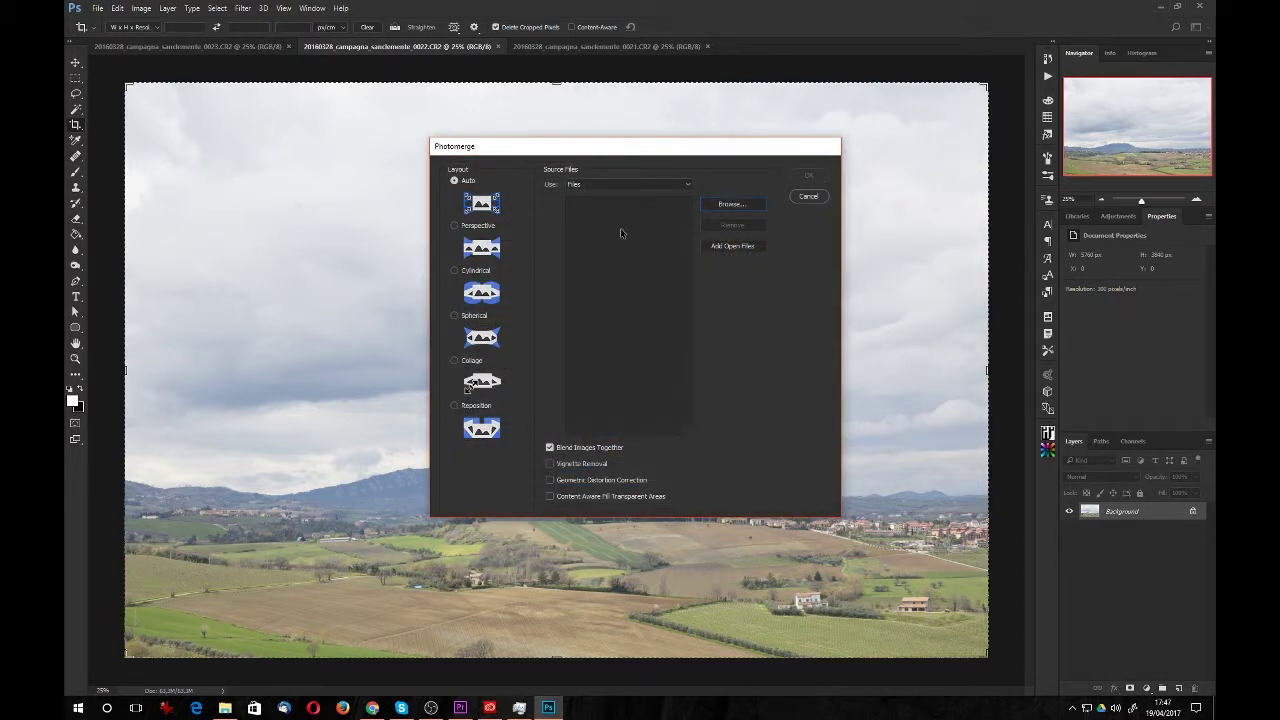
pyautogui.click(743, 247)
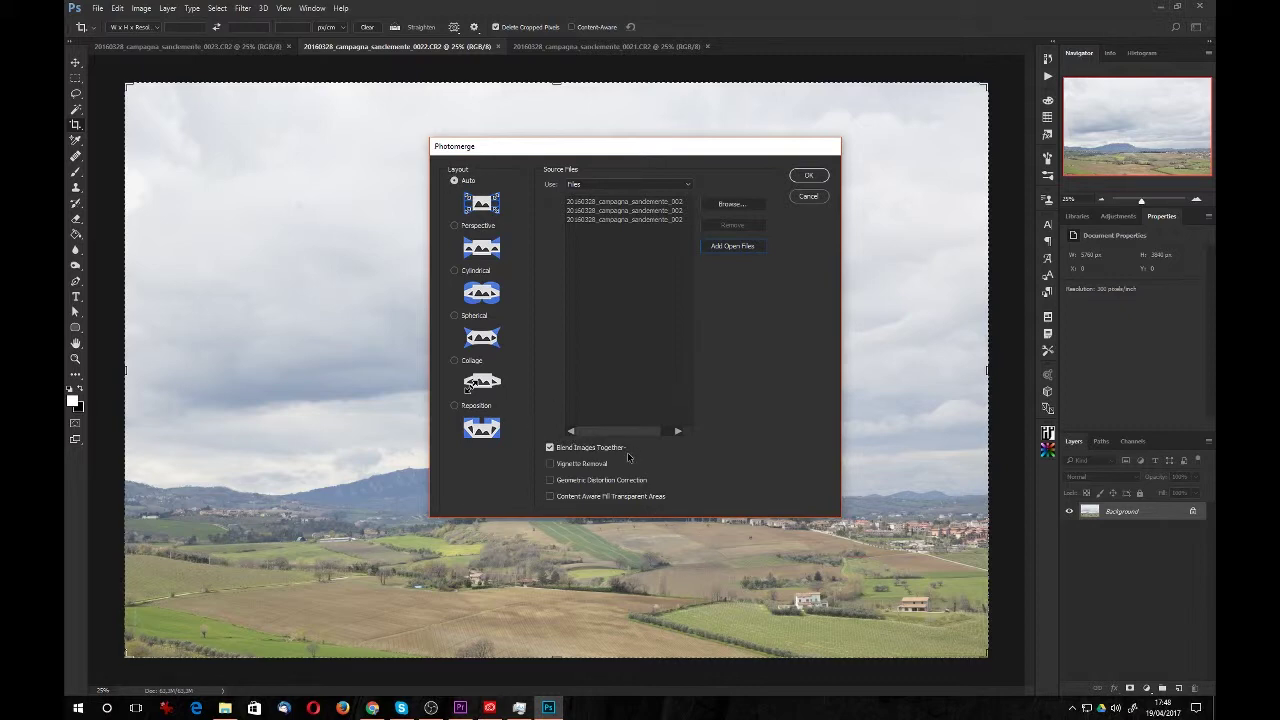
# Run Photomerge to build Untitled_Panorama1, then zoom out in the Navigator to fit it.
pyautogui.click(810, 176)
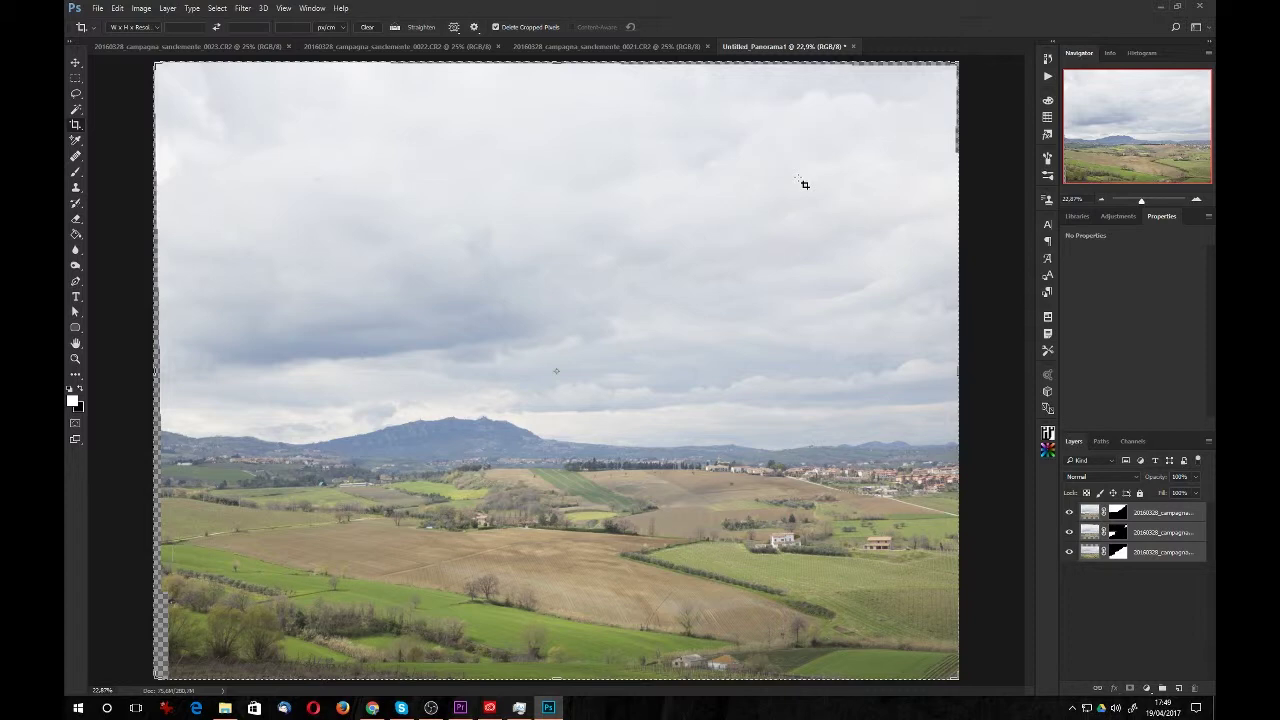
pyautogui.click(77, 65)
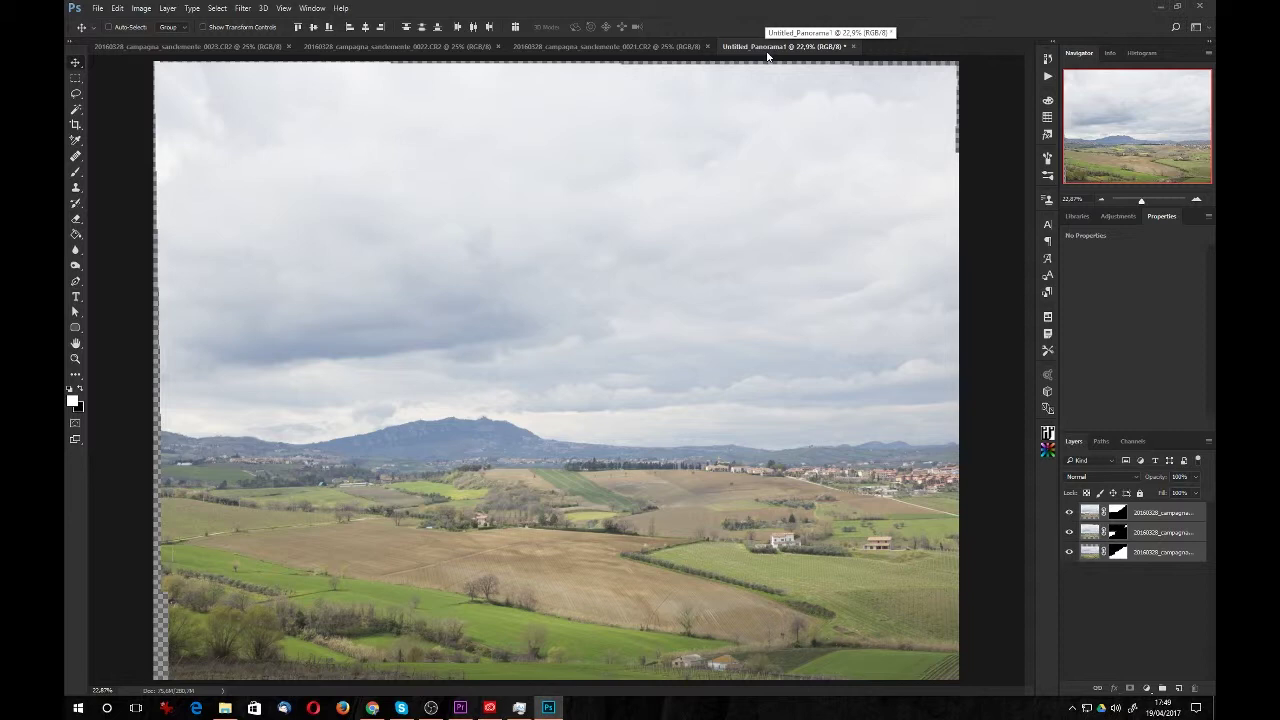
pyautogui.click(1101, 202)
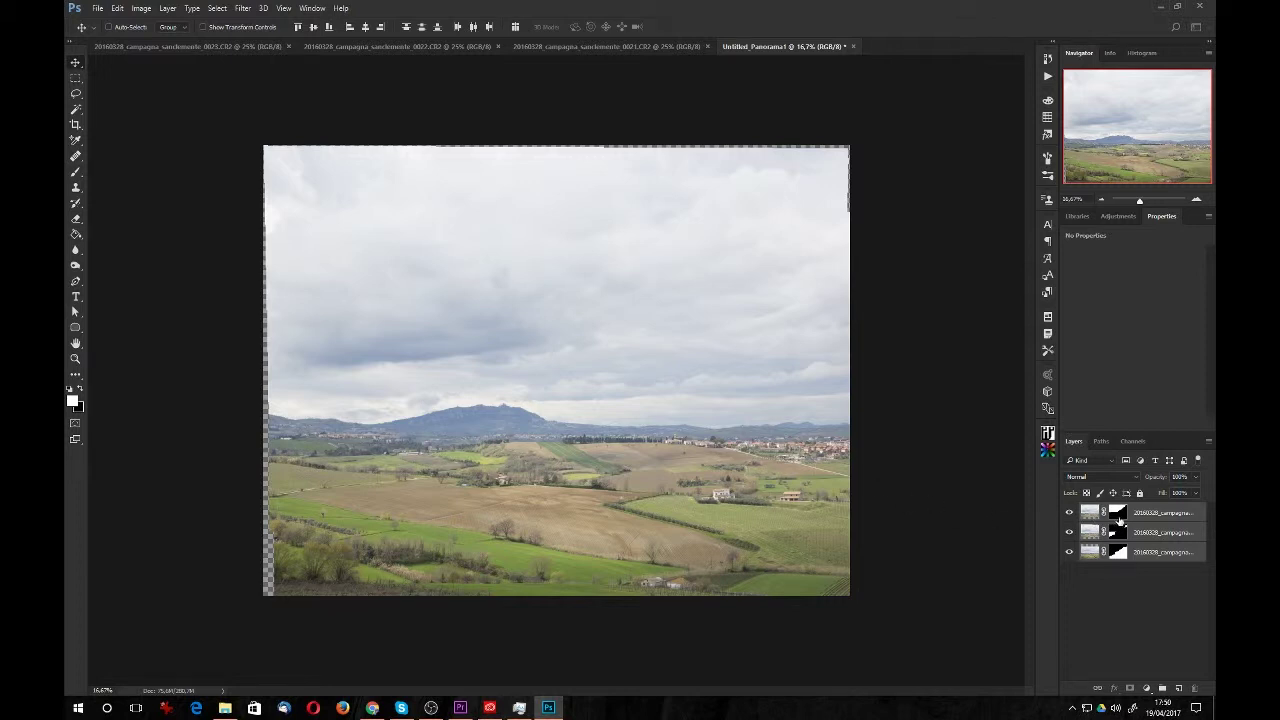
# Toggle the three photo layers' visibility to inspect each, ending with all layers shown.
pyautogui.click(1119, 519)
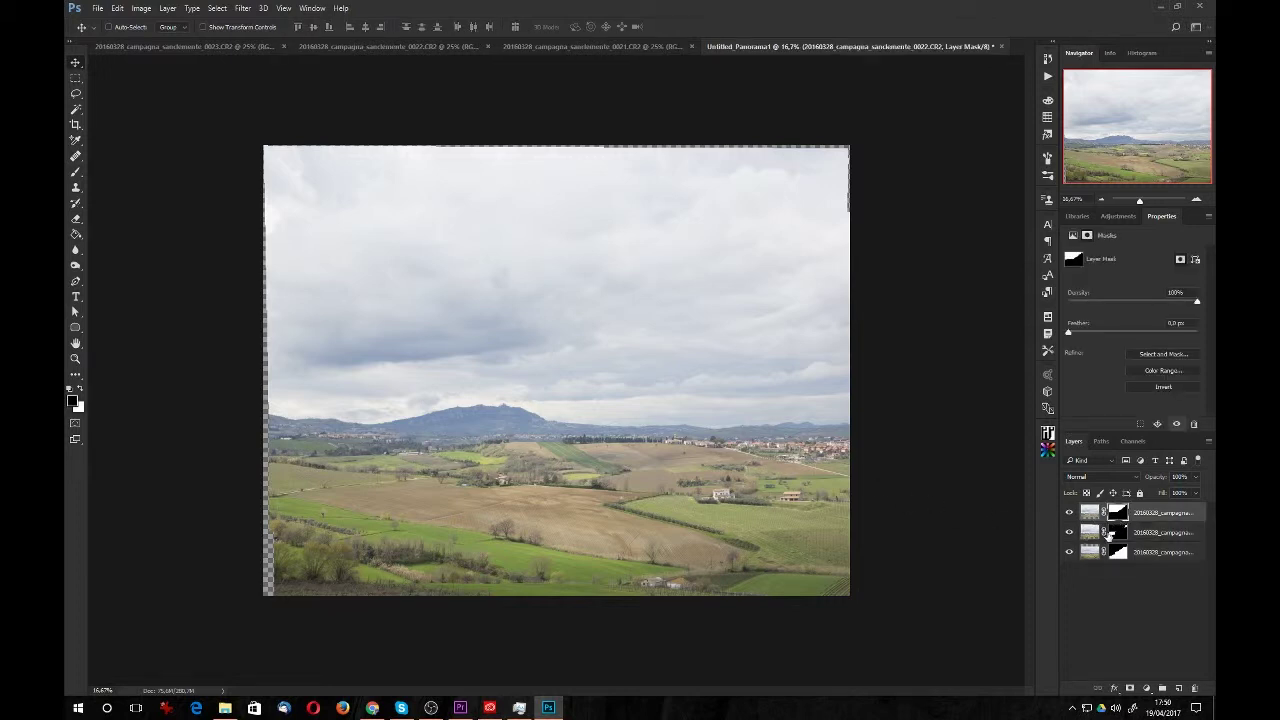
pyautogui.click(1115, 535)
pyautogui.click(1117, 553)
pyautogui.click(1069, 512)
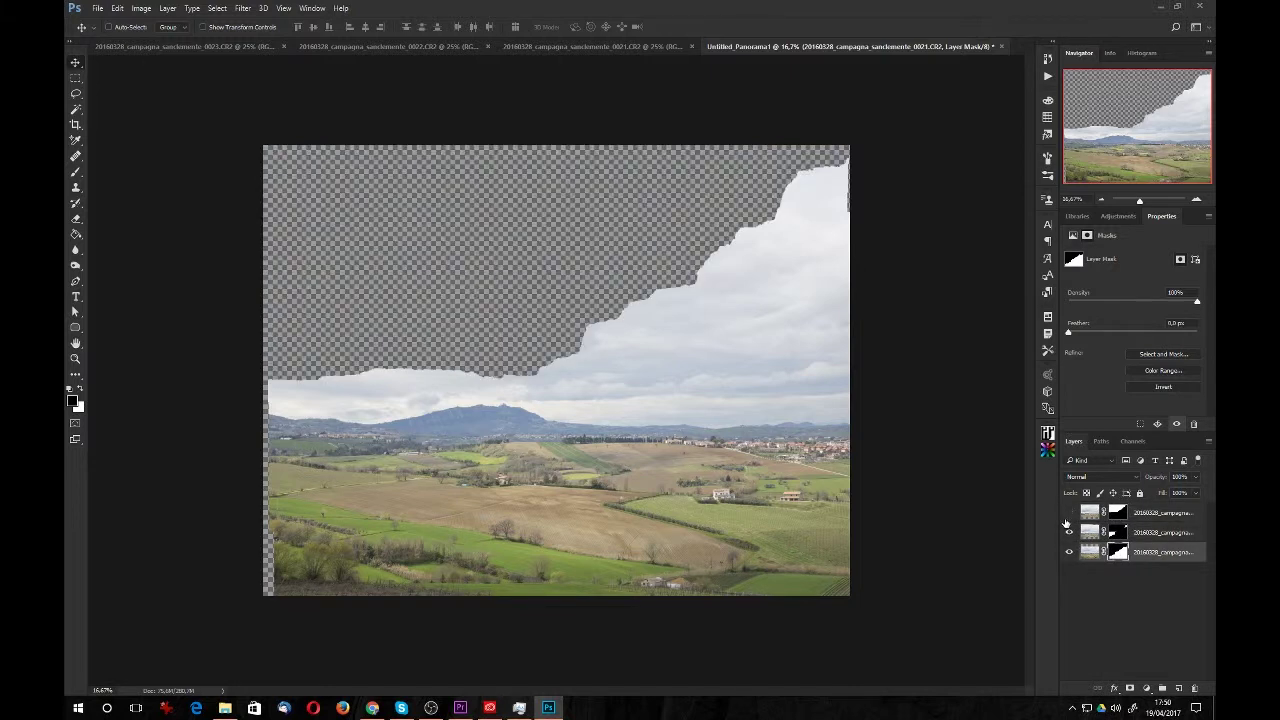
pyautogui.click(1069, 532)
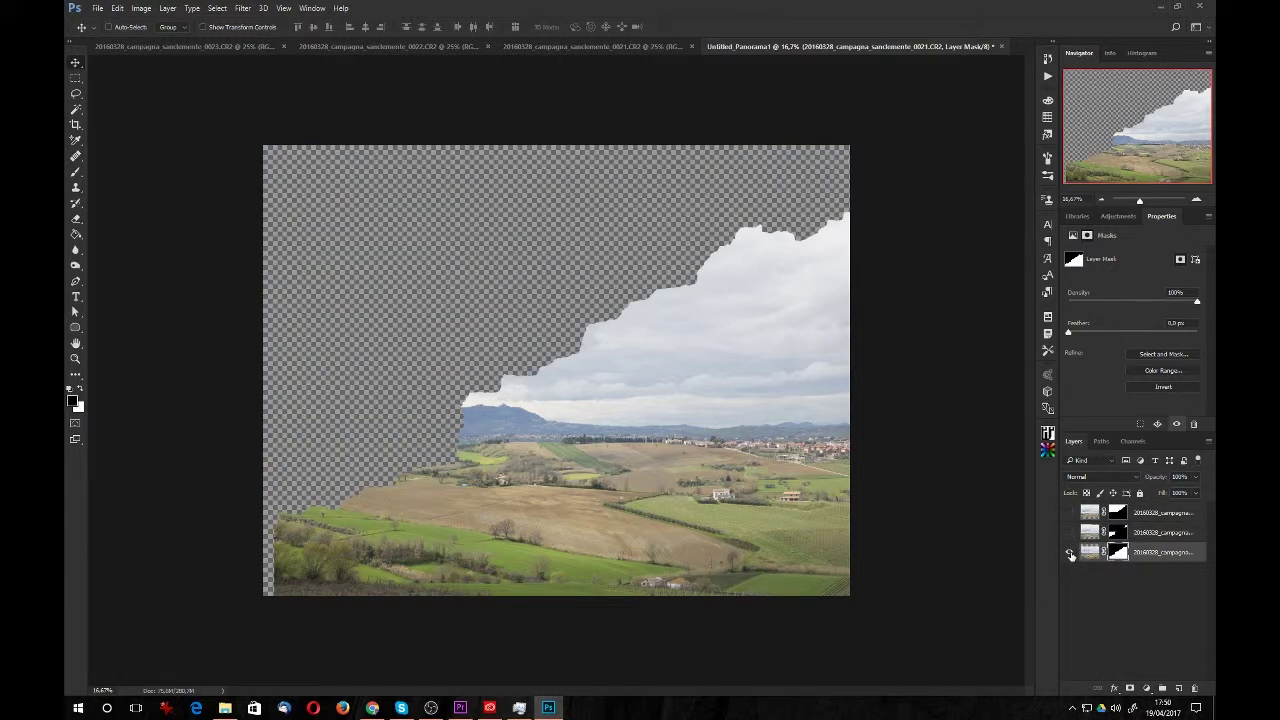
pyautogui.click(1069, 552)
pyautogui.click(1069, 552)
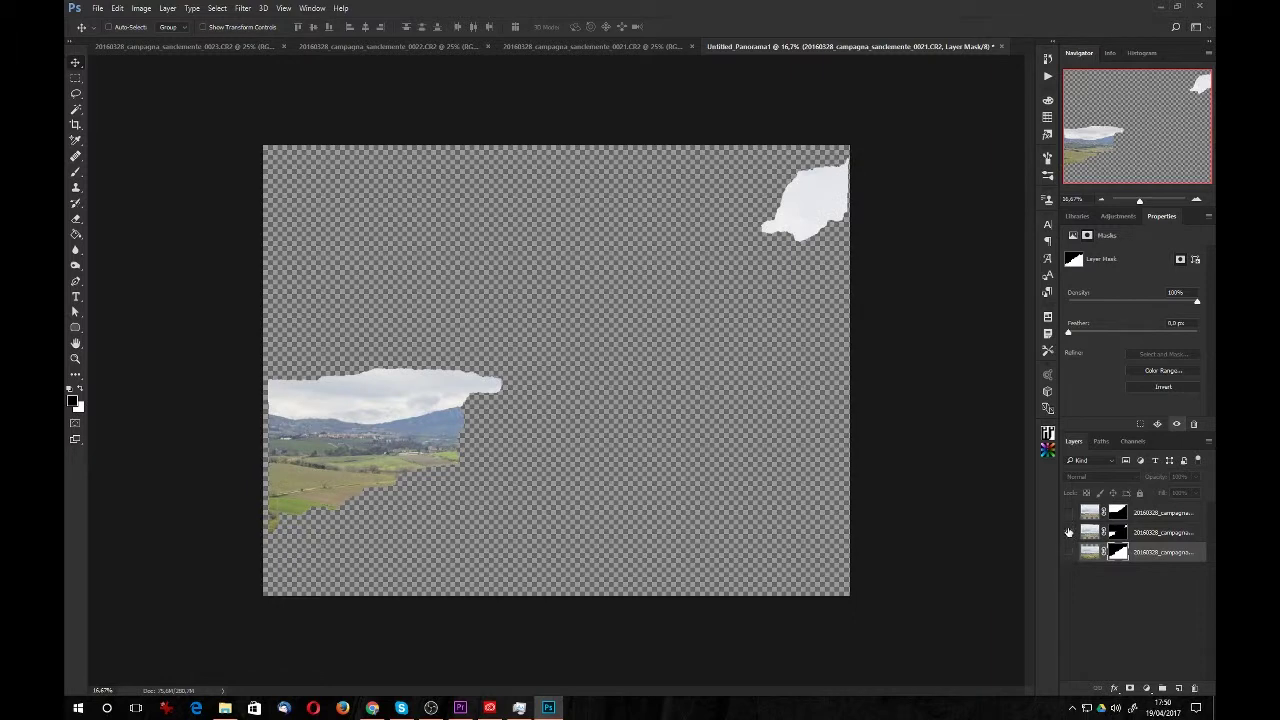
pyautogui.click(1069, 552)
pyautogui.click(1069, 512)
pyautogui.click(1069, 532)
pyautogui.click(1069, 552)
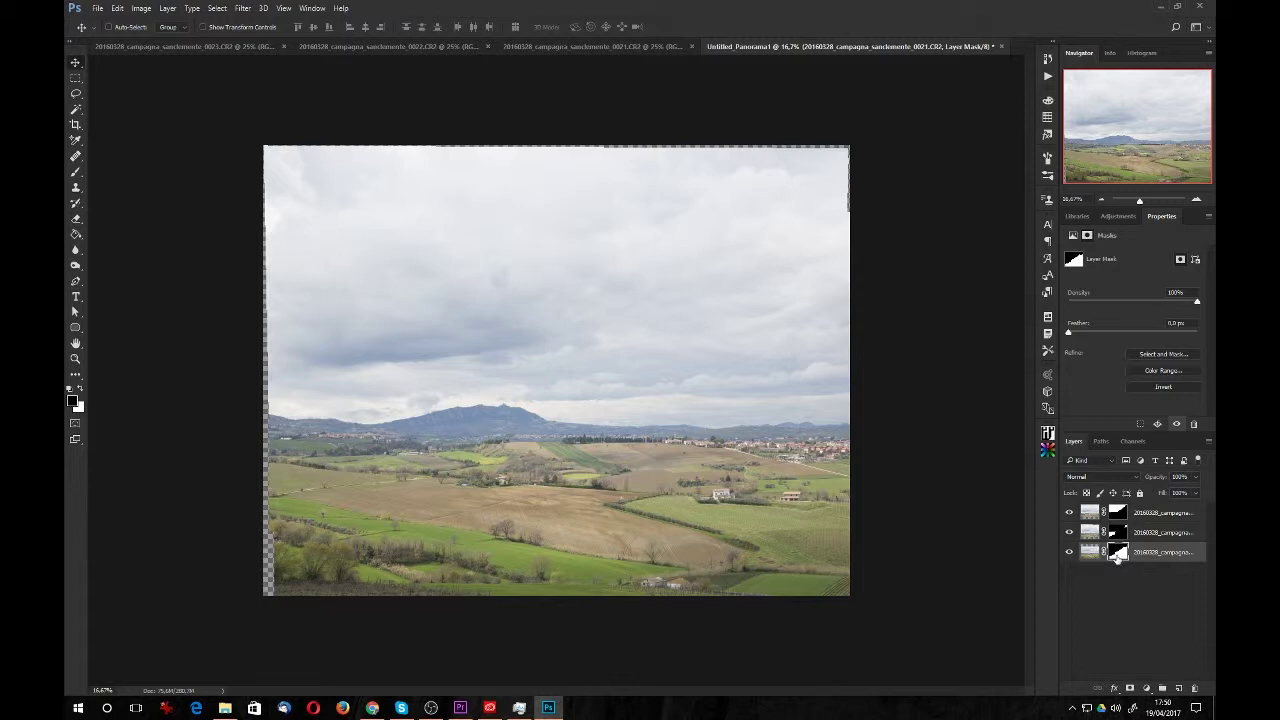
# Hide the top two layers, then disable and re-enable the bottom layer's mask.
pyautogui.click(1069, 532)
pyautogui.click(1069, 512)
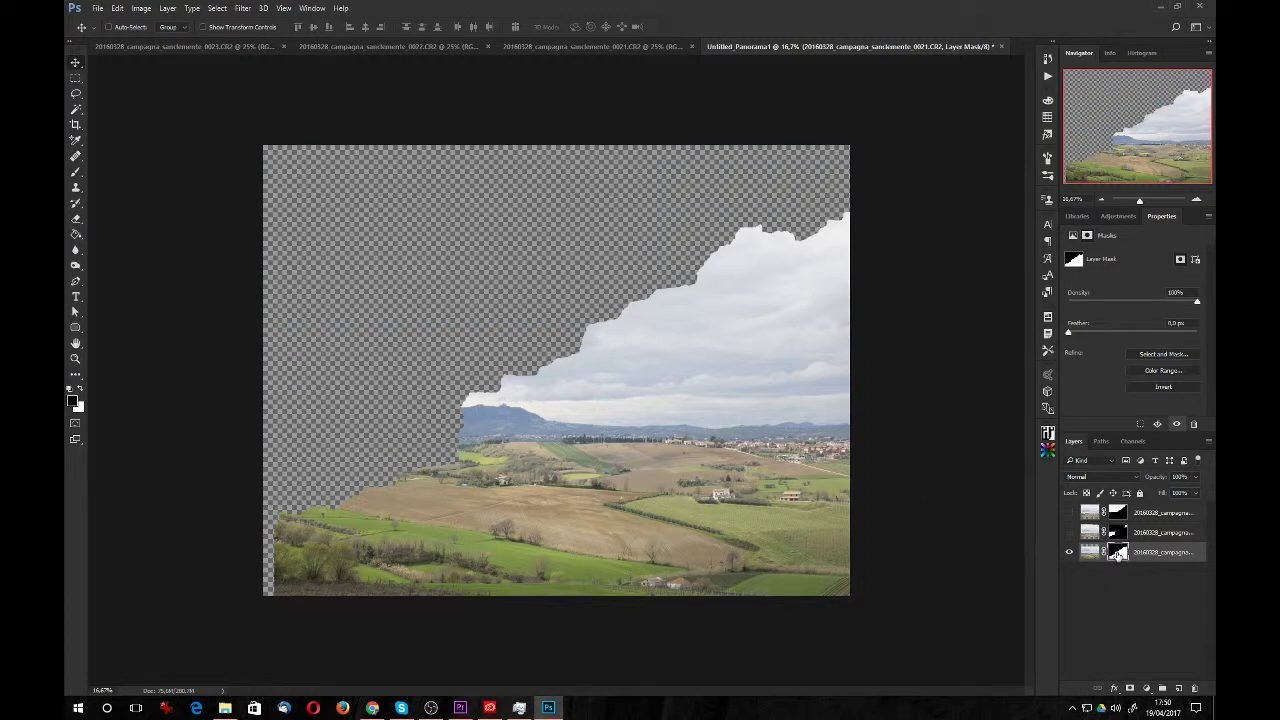
pyautogui.rightClick(1117, 556)
pyautogui.click(1117, 563)
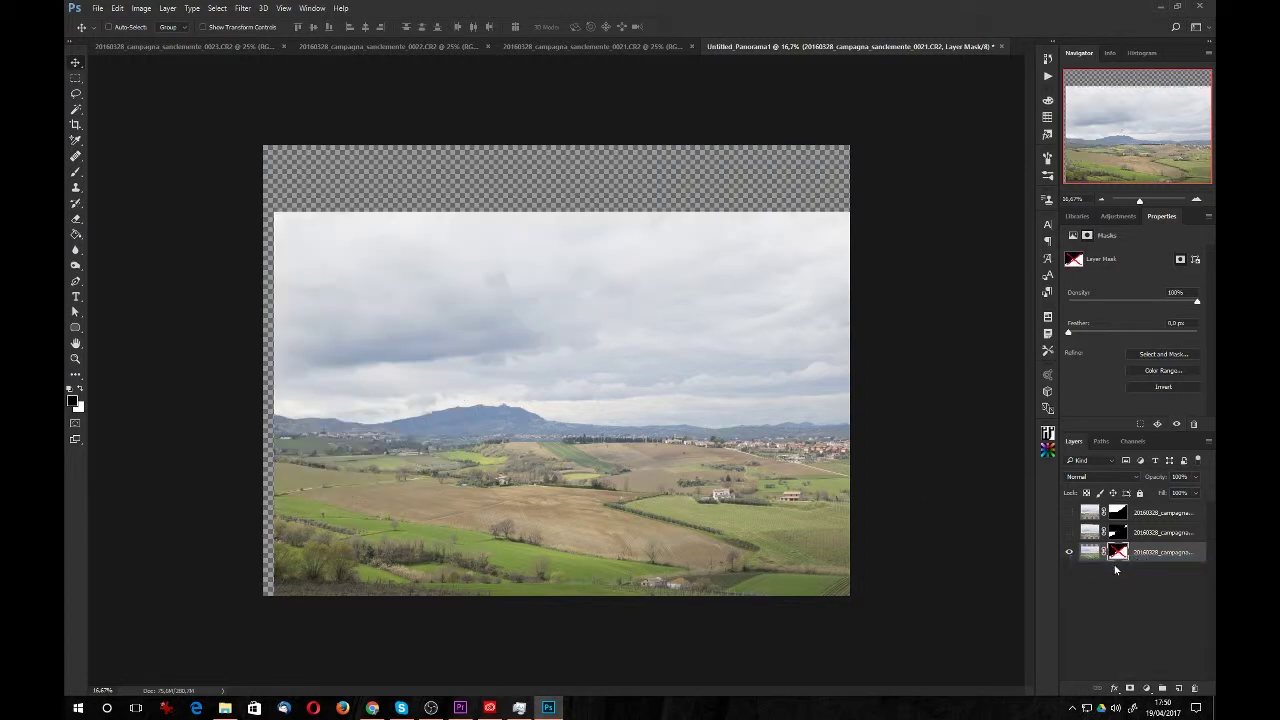
pyautogui.rightClick(1117, 555)
pyautogui.click(1121, 561)
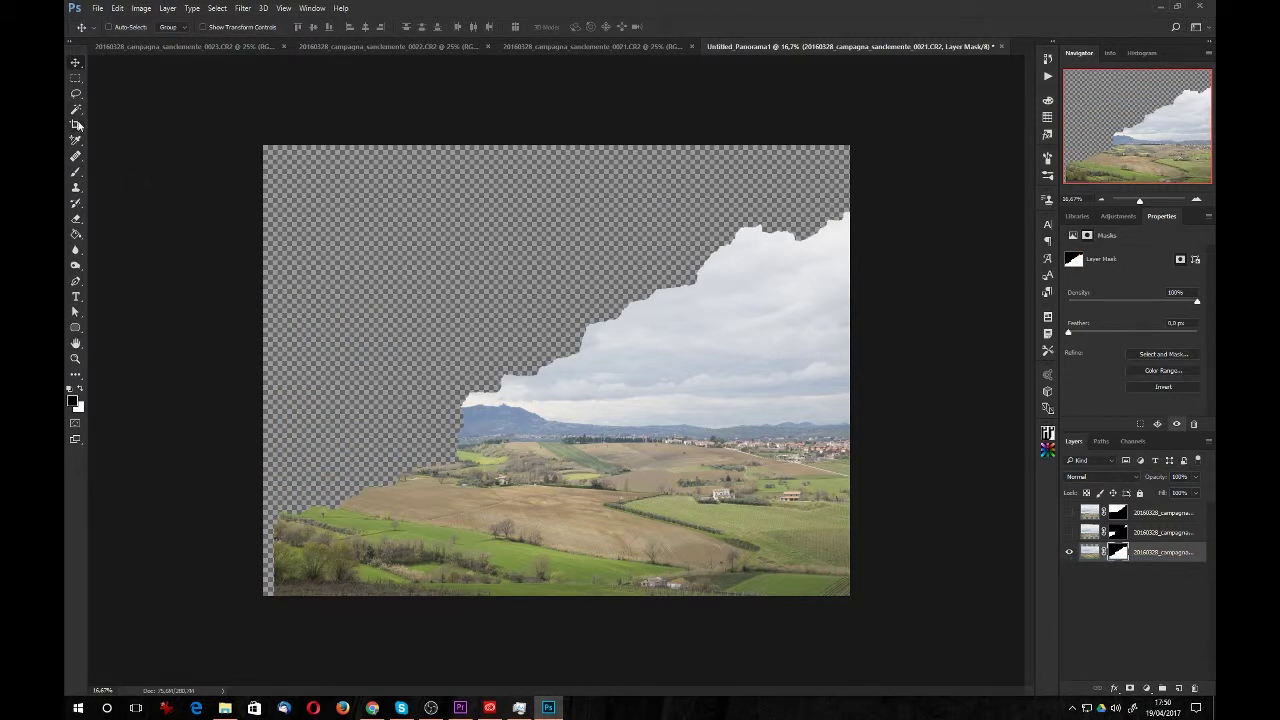
# Brush the bottom layer's mask along the hill edge, then make the top two layers visible again.
pyautogui.click(76, 172)
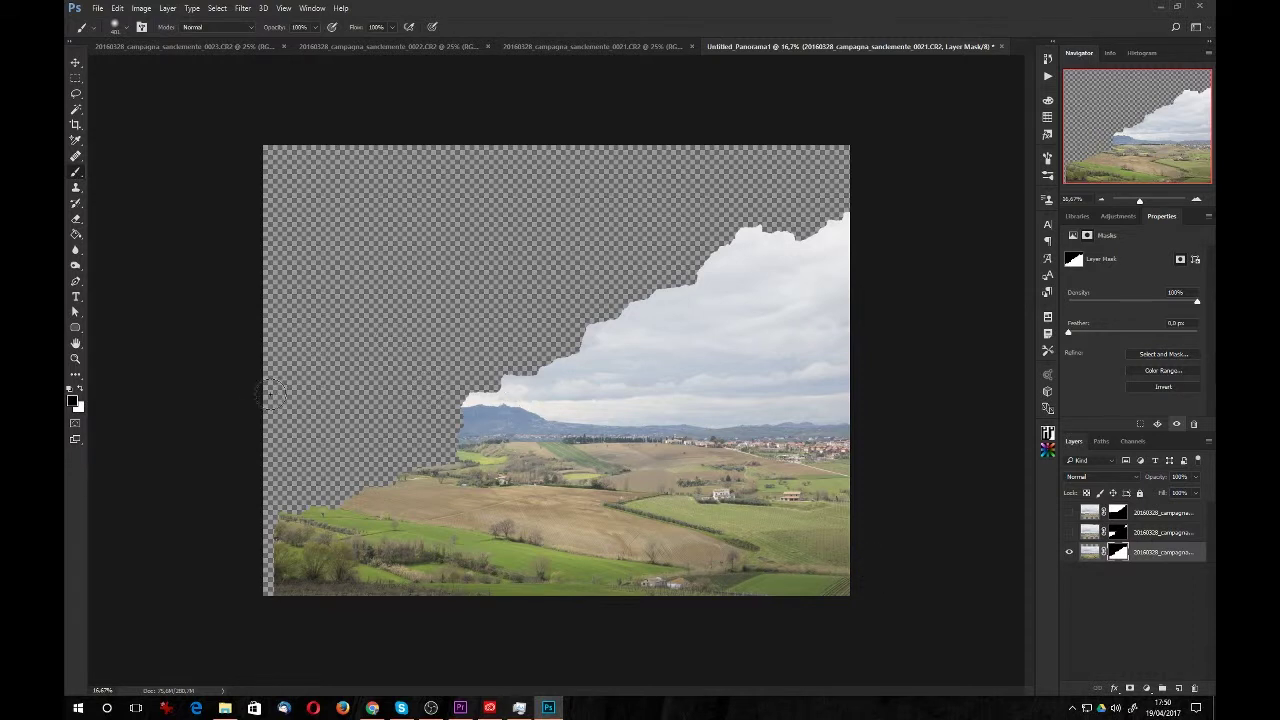
pyautogui.moveTo(459, 347); pyautogui.dragTo(495, 350)
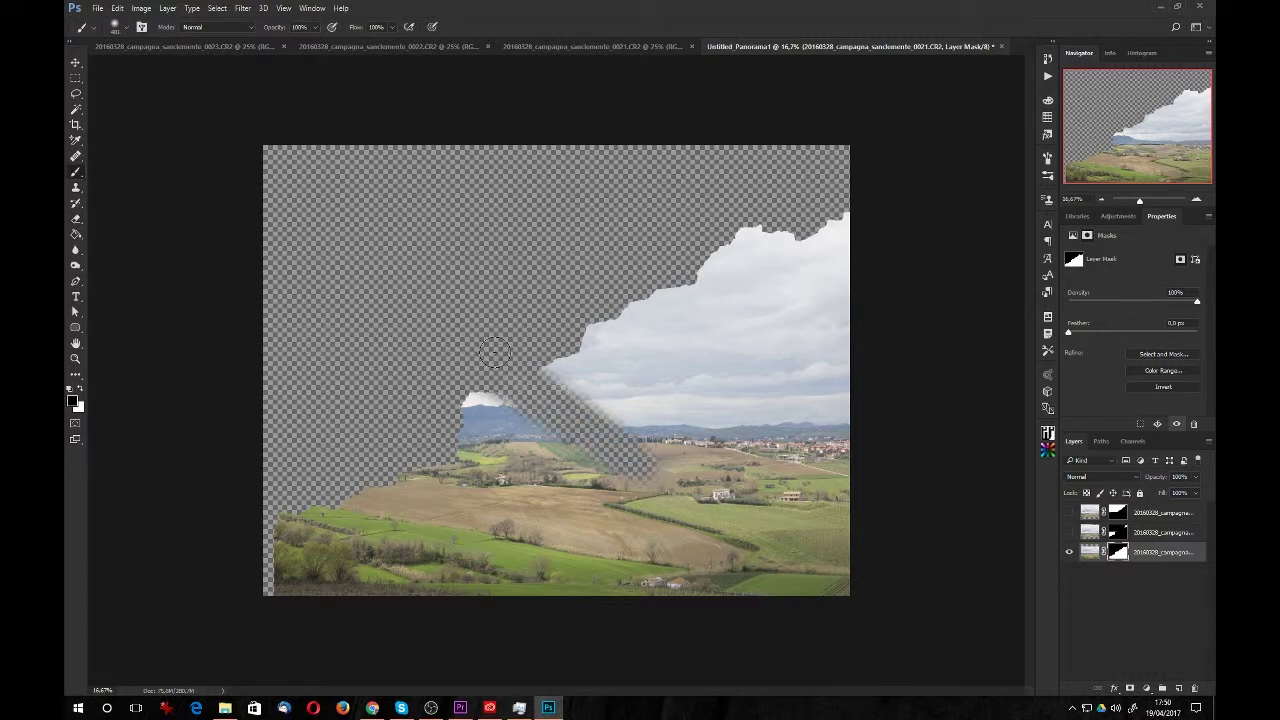
pyautogui.click(79, 390)
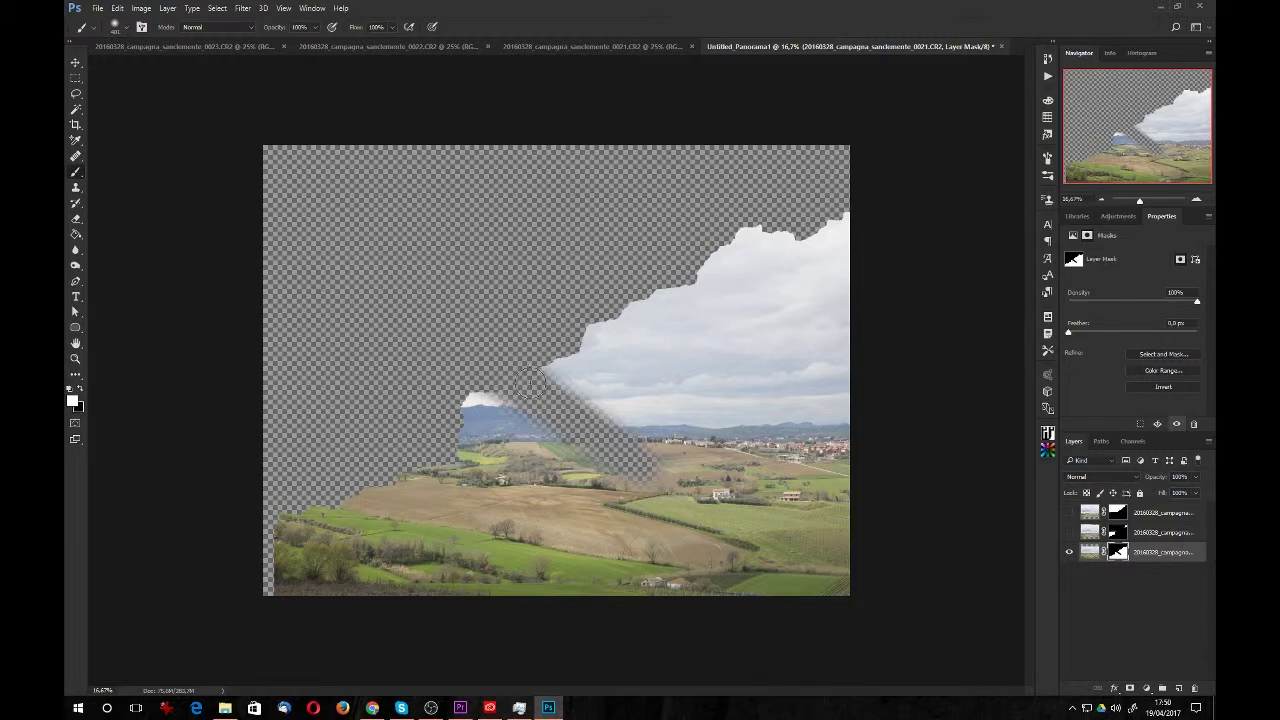
pyautogui.moveTo(522, 378)
pyautogui.mouseDown()
pyautogui.moveTo(566, 374)
pyautogui.moveTo(532, 443)
pyautogui.moveTo(645, 460)
pyautogui.mouseUp()
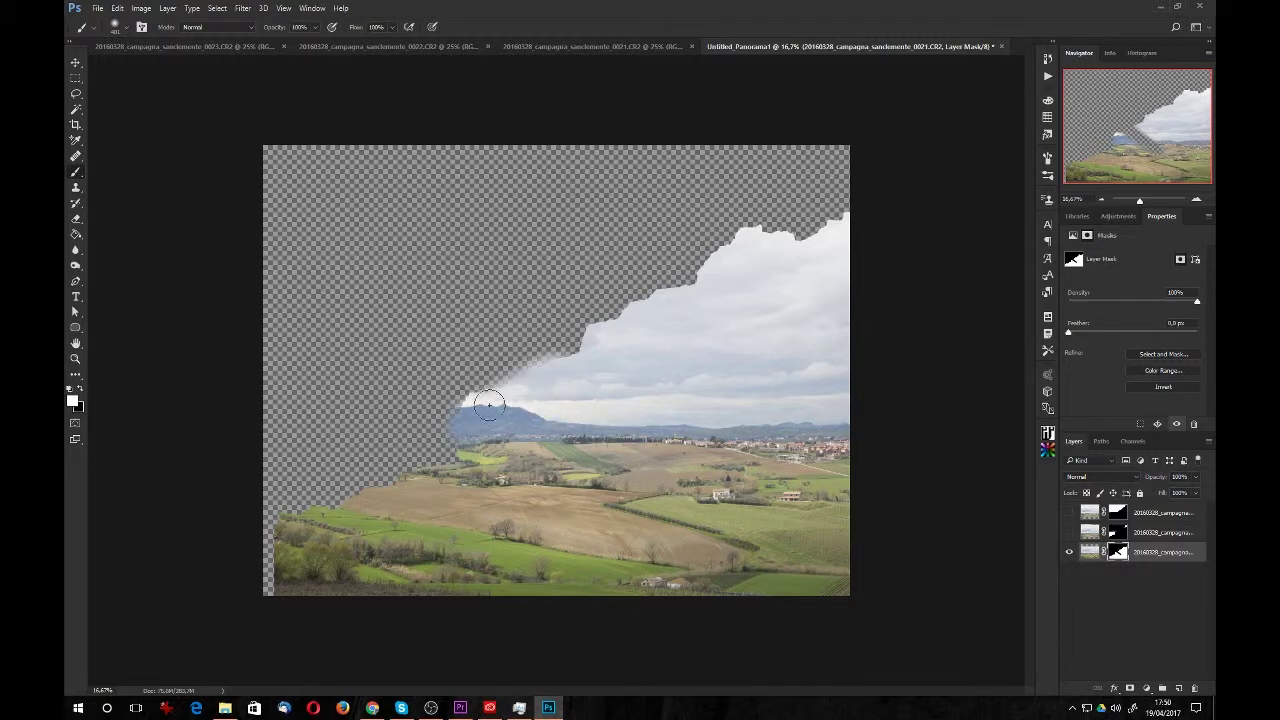
pyautogui.moveTo(490, 402); pyautogui.dragTo(584, 362)
pyautogui.click(1069, 532)
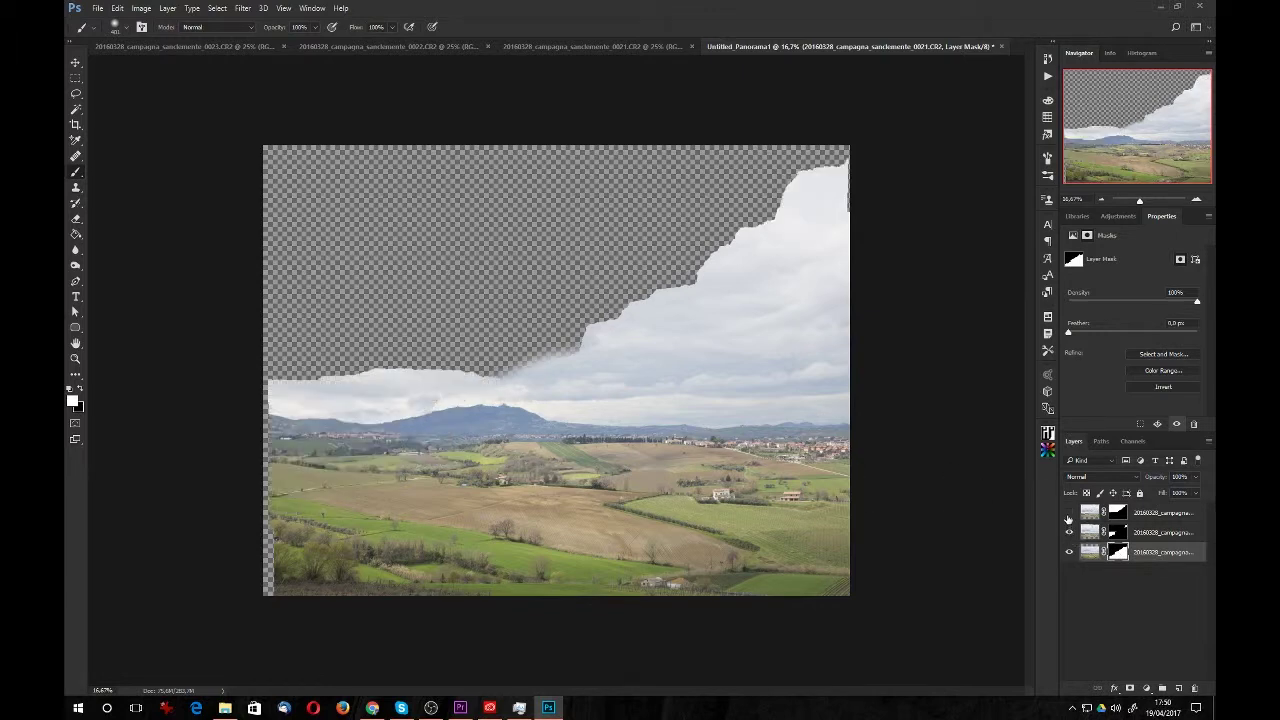
pyautogui.click(1069, 512)
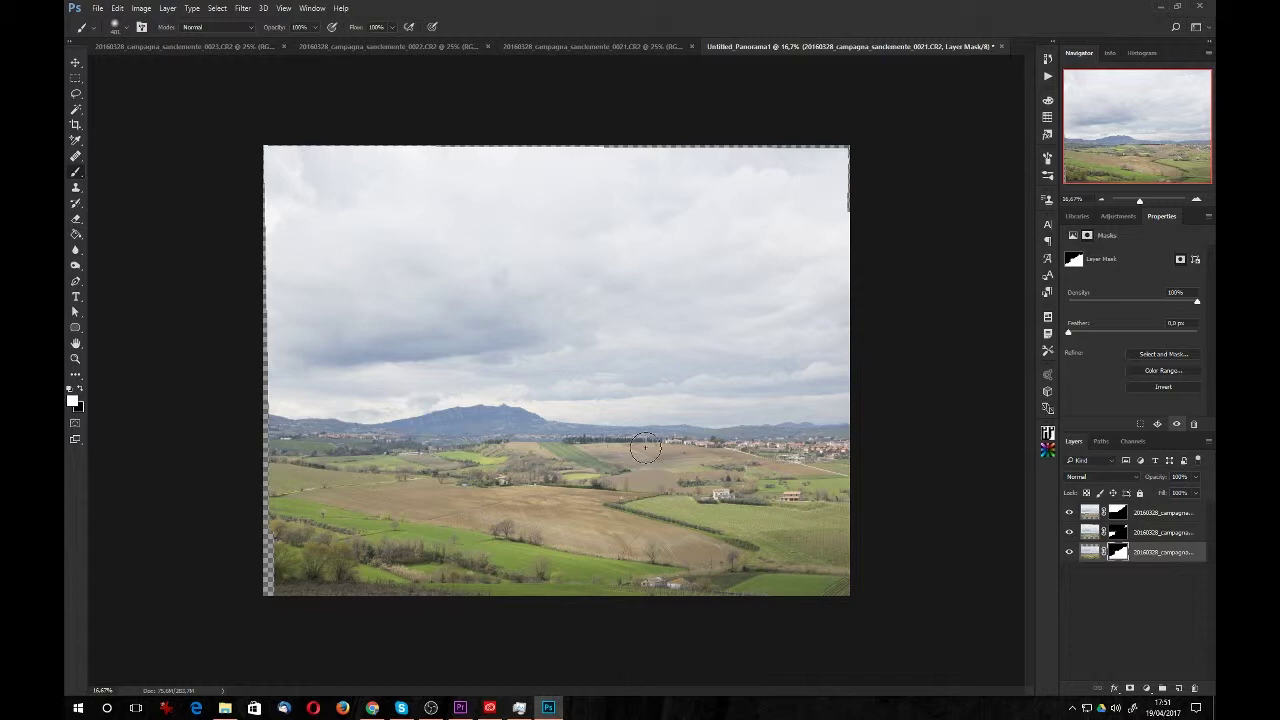
pyautogui.click(75, 65)
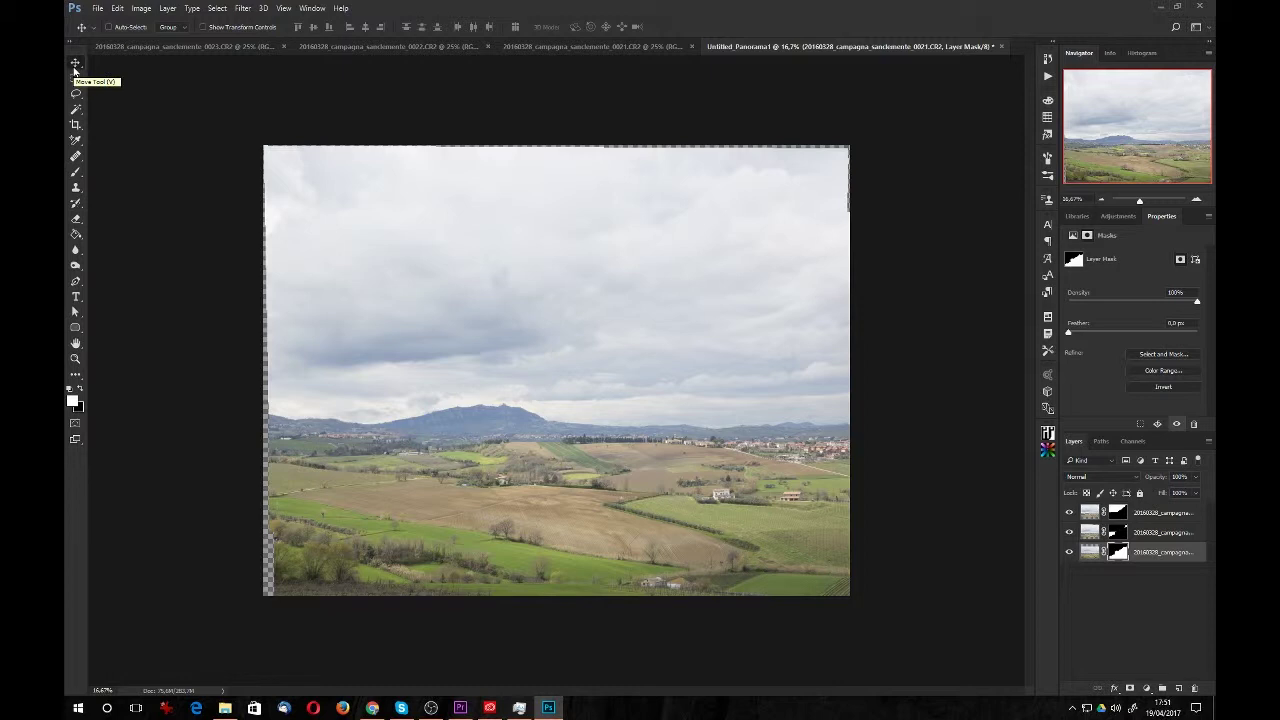
pyautogui.click(95, 9)
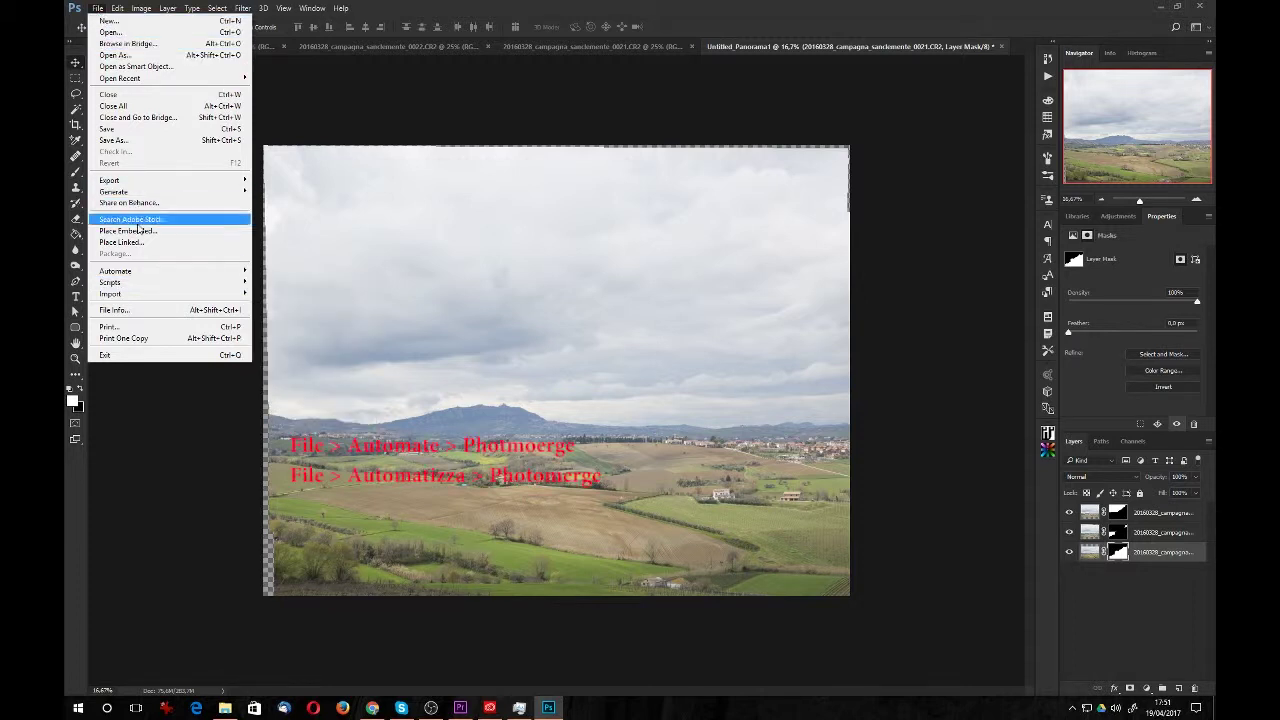
pyautogui.moveTo(116, 271)
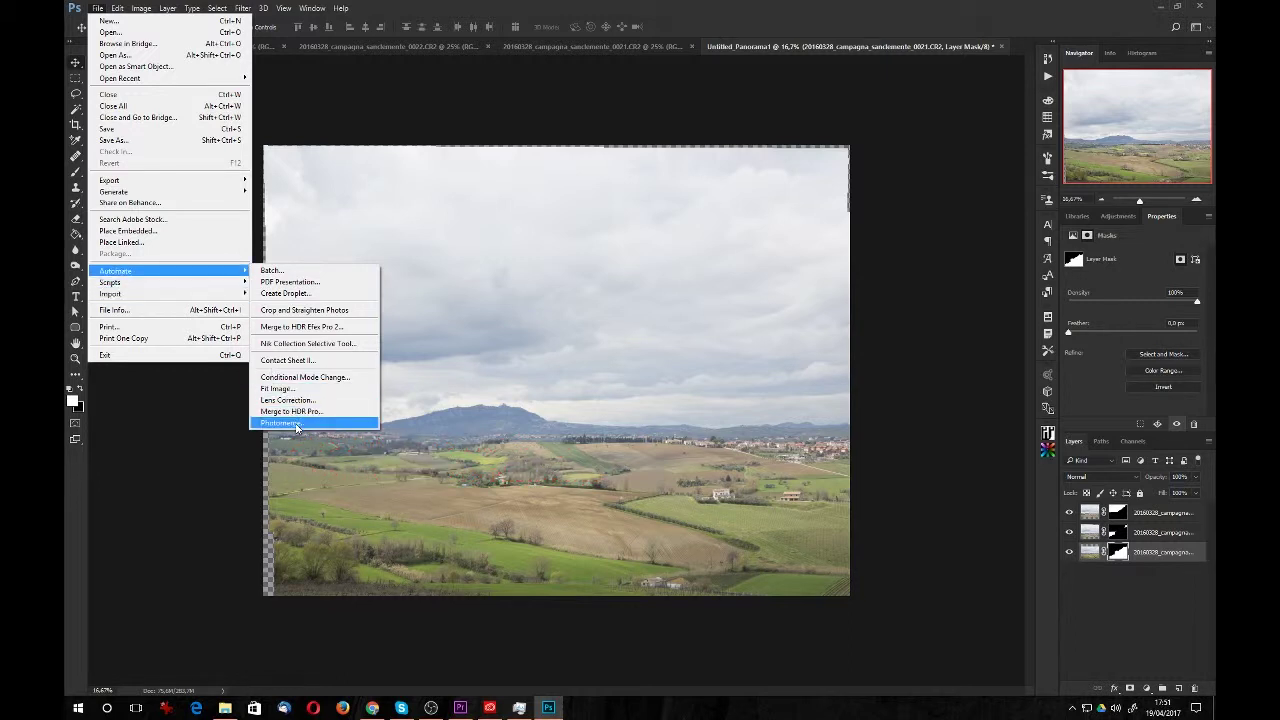
pyautogui.click(197, 418)
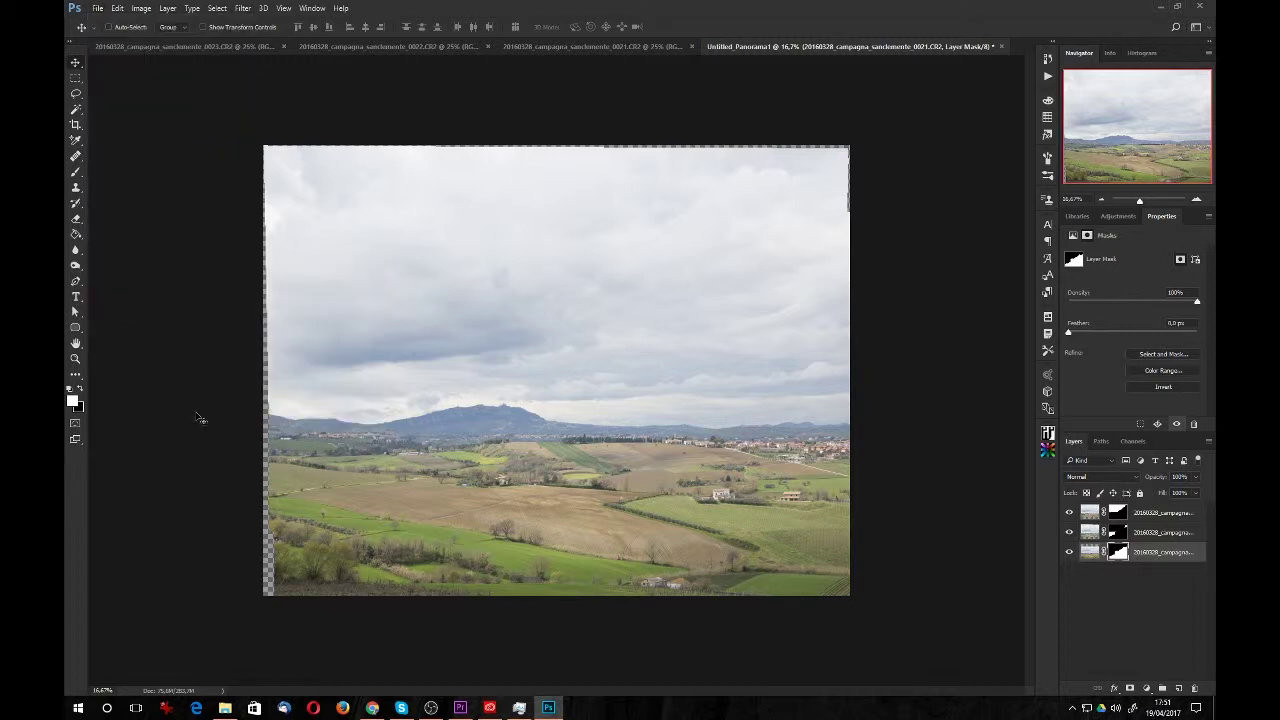